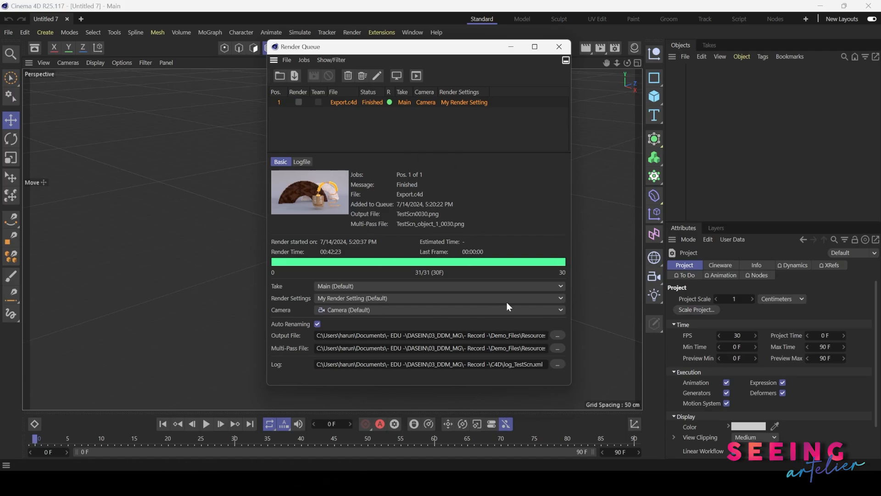
Step: Examine the rendered TestScn frames in the Resources folder and the object mask sequences in its Object Buffer folder
mouse_move(416, 482)
left_click(459, 442)
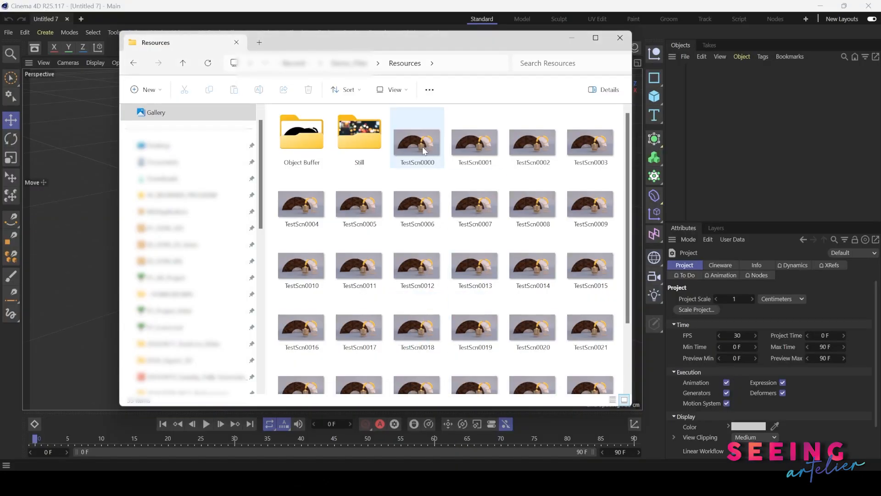
left_click(306, 150)
double_click(306, 151)
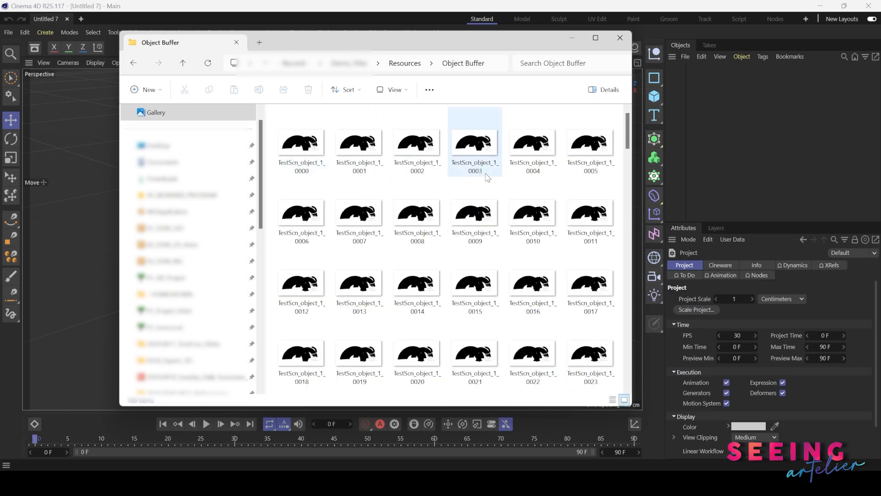
left_click_drag(628, 146, 623, 197)
scroll(478, 196, "down", 1)
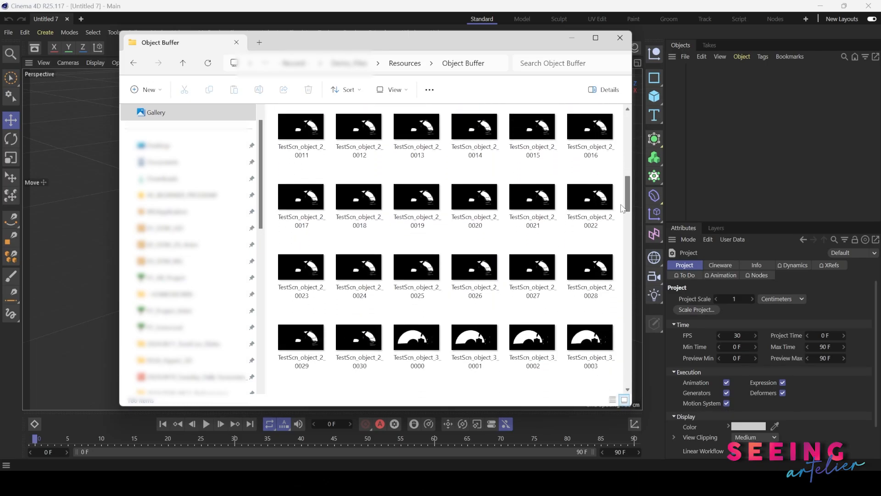
scroll(478, 196, "down", 5)
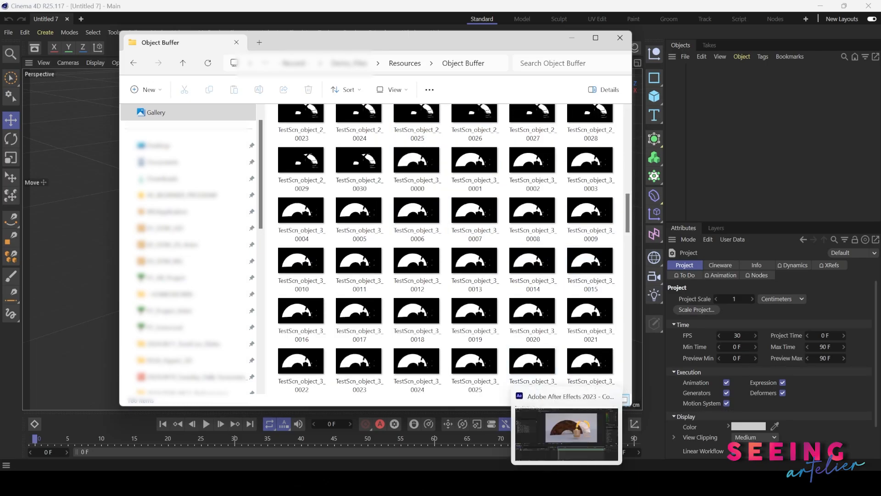
Step: Switch to After Effects and preview the imported TestScn render sequence and the six object buffer sequences in Resources
left_click(567, 482)
left_click_drag(105, 248, 36, 161)
left_click(51, 188)
left_click(52, 186)
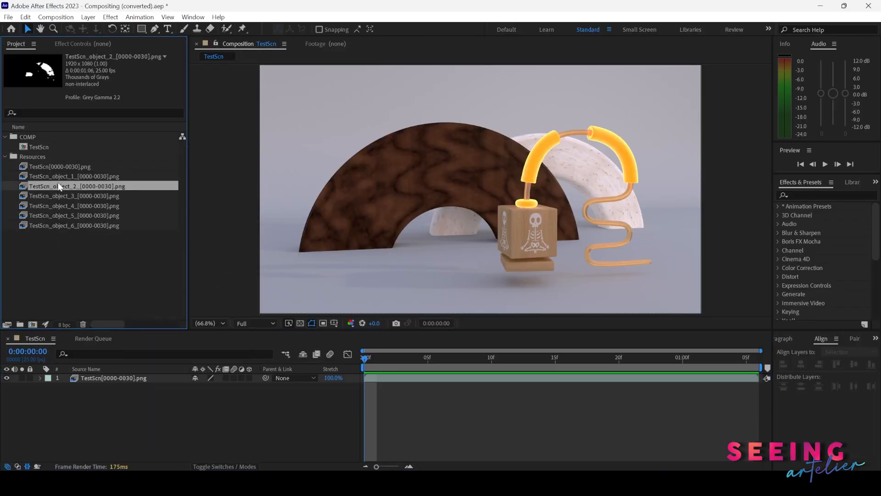
left_click(62, 206)
left_click(38, 163)
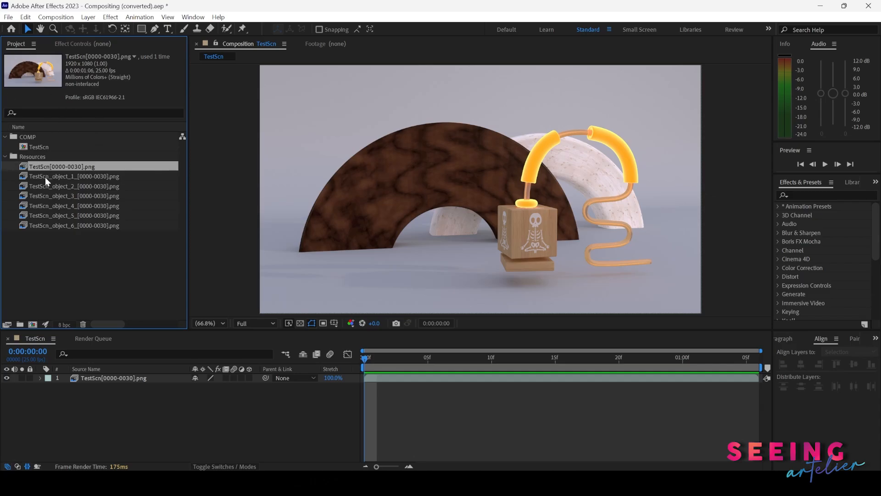
left_click(65, 176)
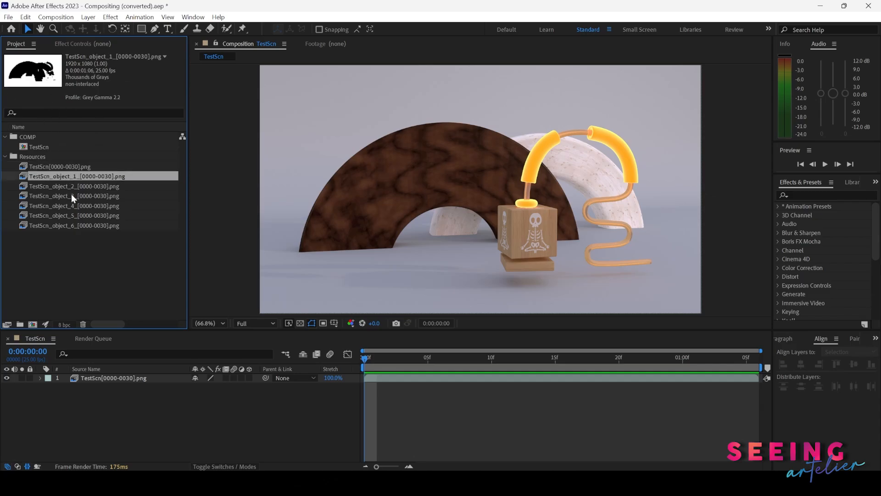
left_click(71, 187)
left_click(72, 196)
left_click(73, 205)
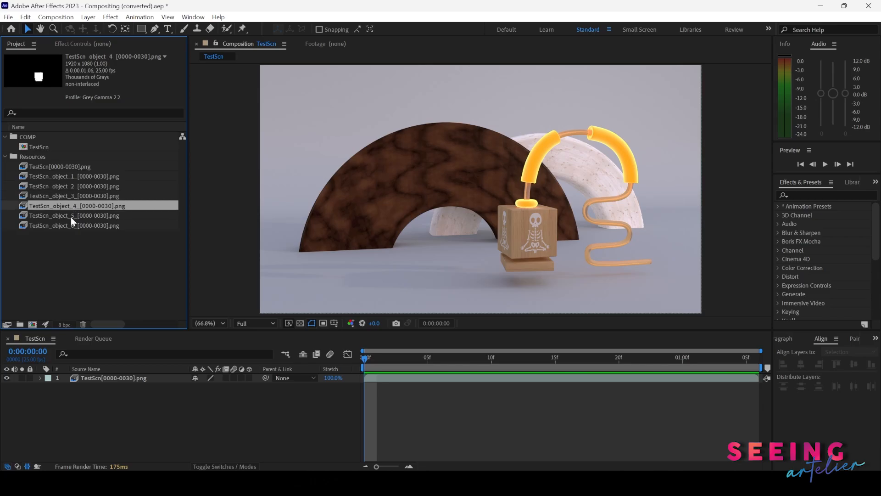
left_click(71, 215)
left_click(70, 225)
left_click(73, 176)
left_click(69, 196)
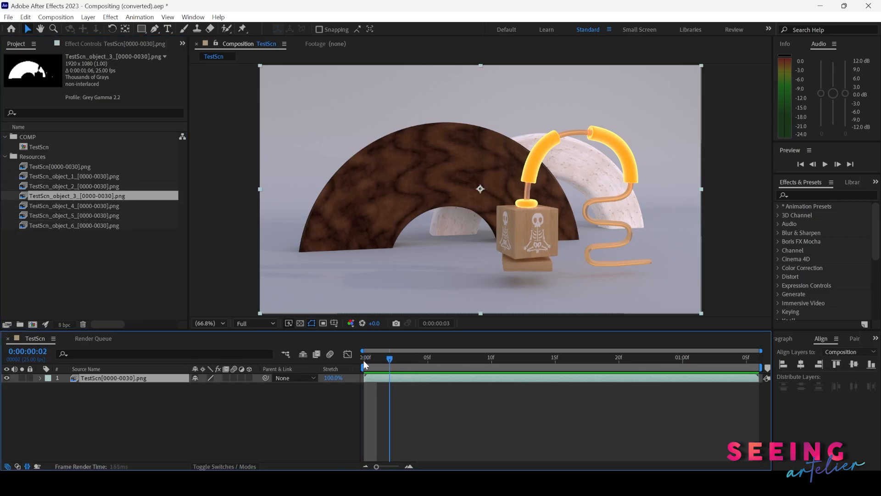
Step: Return to the first frame and add the TestScn_object_1_[0000-0030].png sequence above the render layer in the TestScn composition
left_click(364, 360)
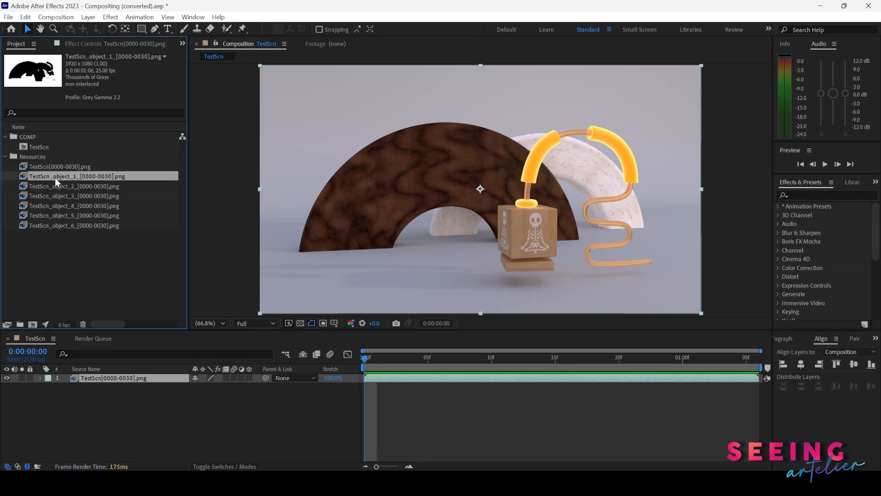
left_click_drag(71, 176, 94, 378)
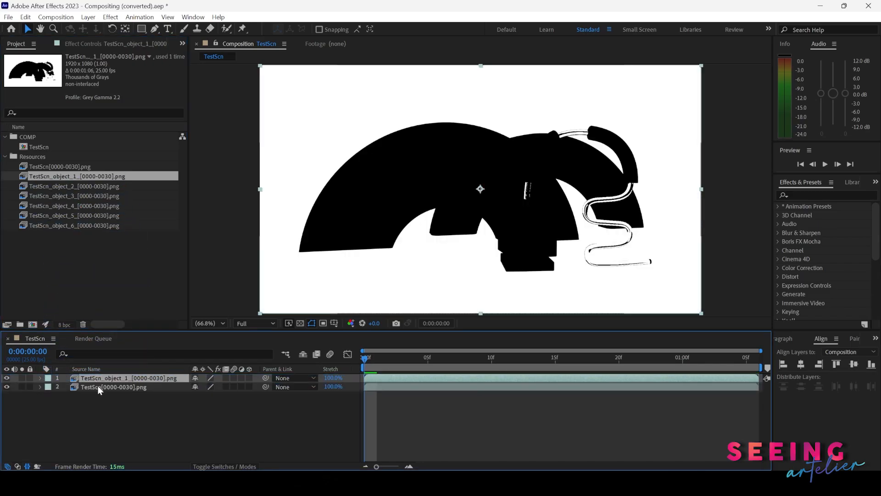
Step: Duplicate the TestScn[0000-0030].png render layer and hide the lower copy
left_click(98, 387)
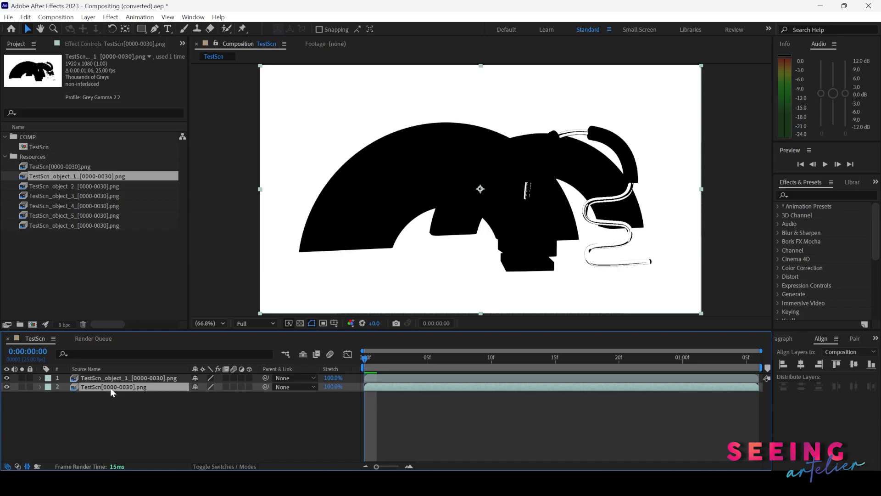
key("ctrl+d")
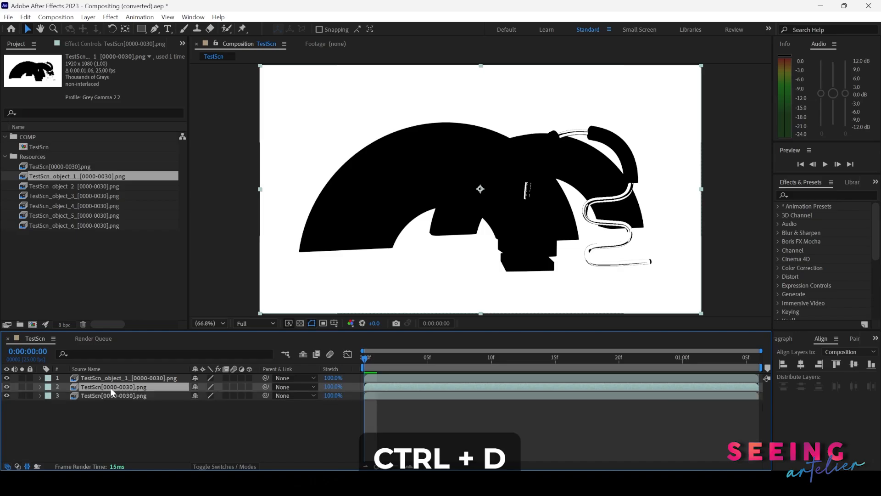
left_click(7, 395)
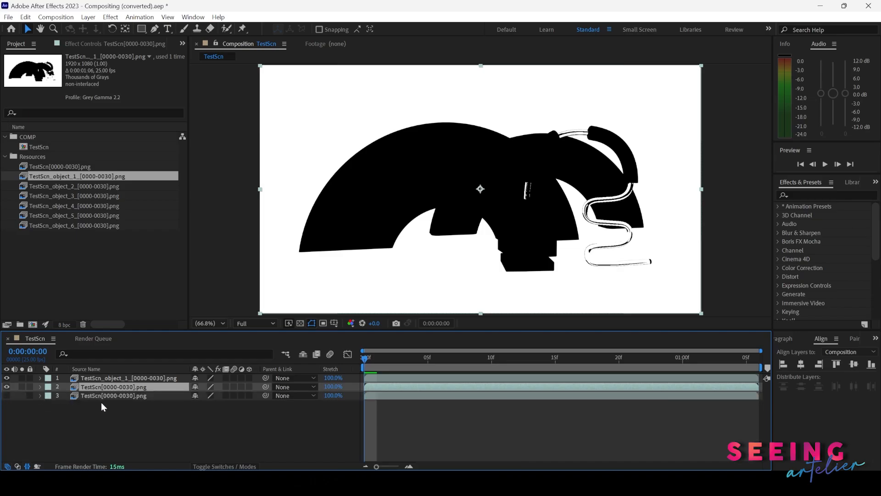
Step: Display the layers' Mode and Track Matte settings in the timeline and widen the Track Matte column
left_click(119, 378)
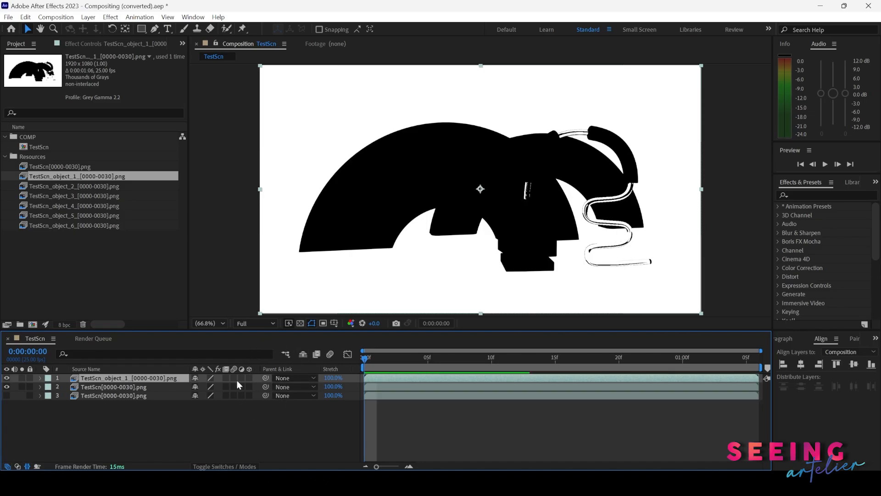
left_click(17, 466)
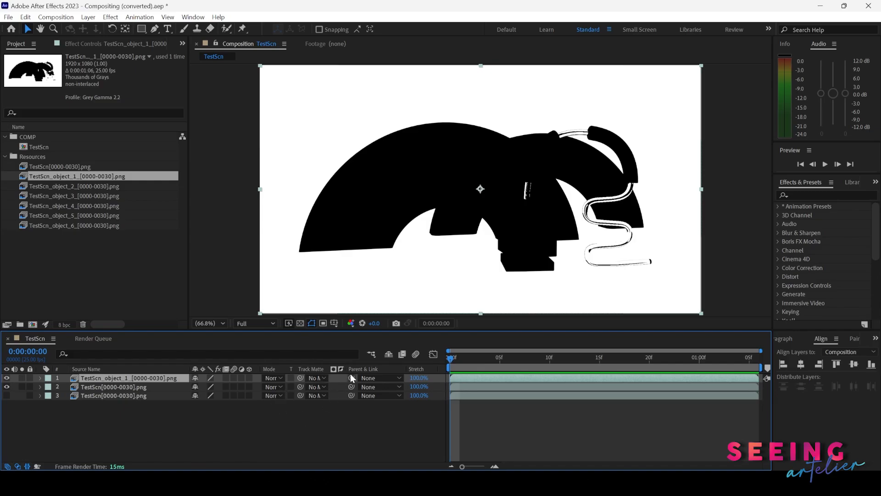
left_click_drag(343, 369, 366, 369)
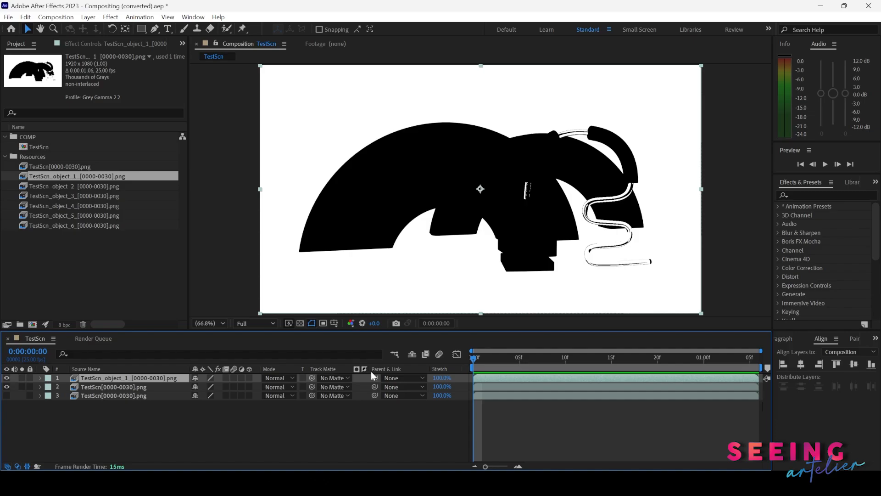
Step: Set the upper TestScn render layer's track matte to TestScn_object_1_[0000-0030].png as a luma matte
left_click(146, 387)
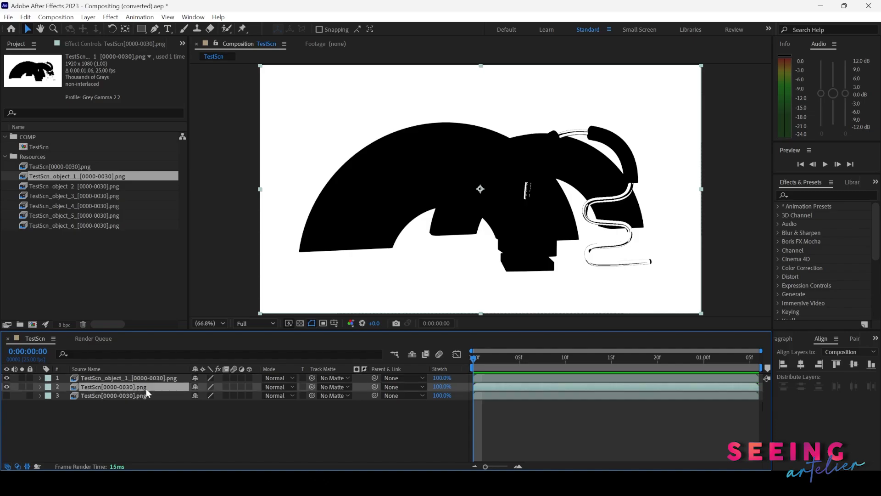
left_click(345, 387)
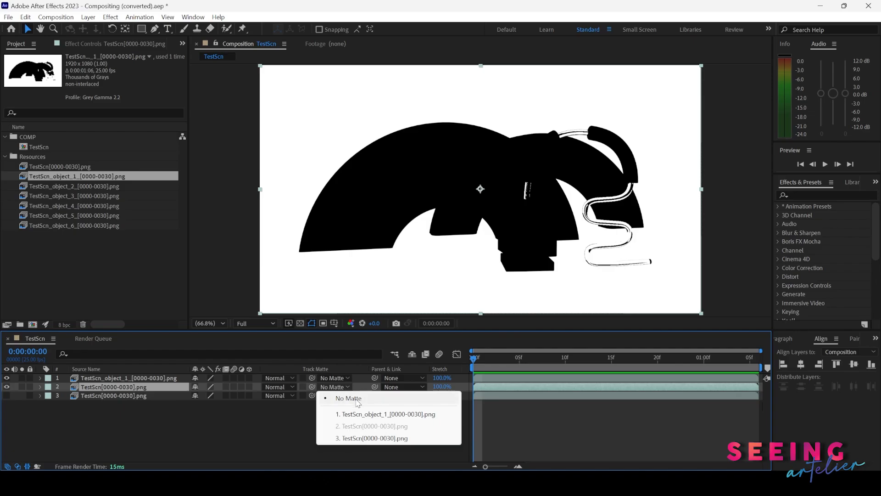
left_click(386, 415)
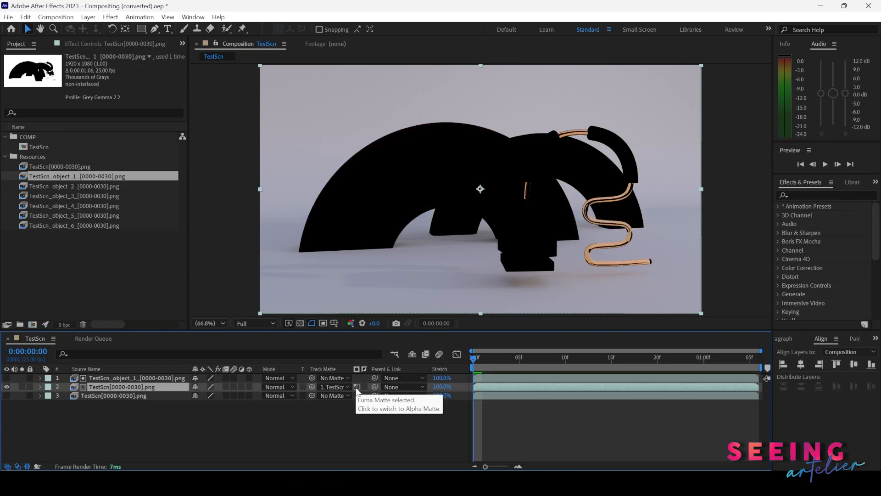
left_click(357, 387)
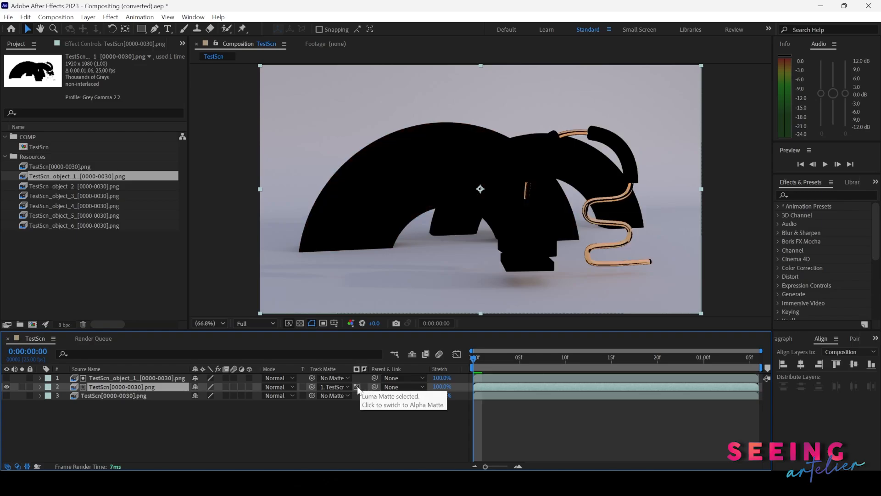
Step: Check the matted cutout against the transparency grid, and make the bottom render layer visible again
left_click(301, 324)
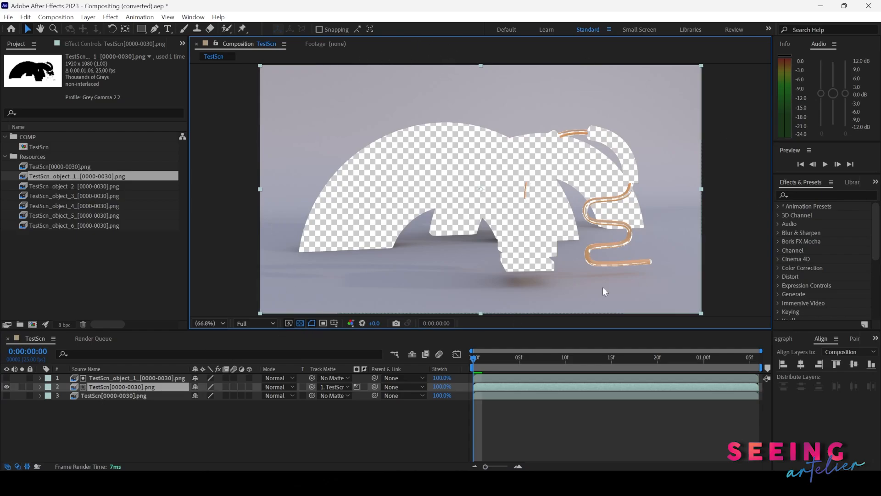
left_click(301, 323)
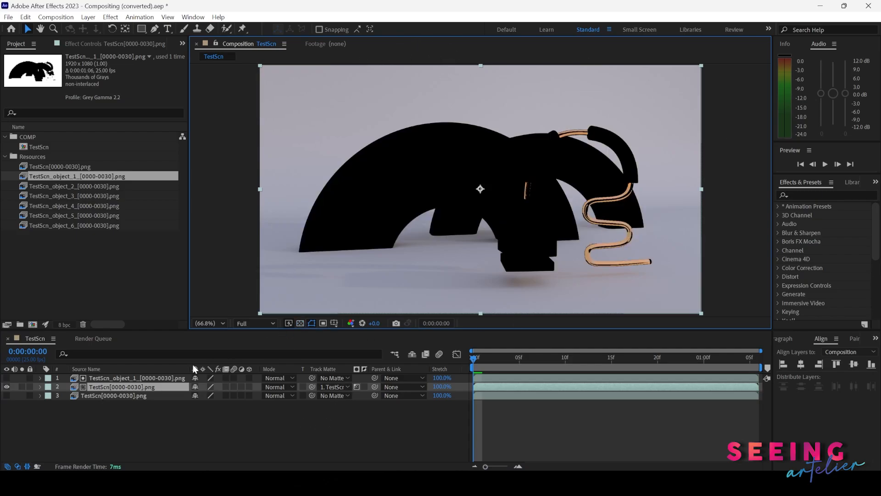
left_click(6, 396)
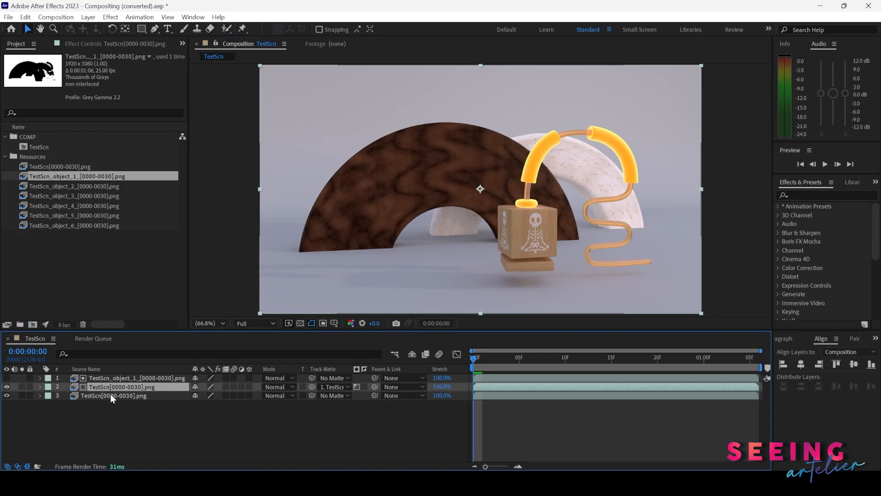
Step: Rename the matted TestScn render layer to "Bg"
left_click(110, 394)
left_click(148, 386)
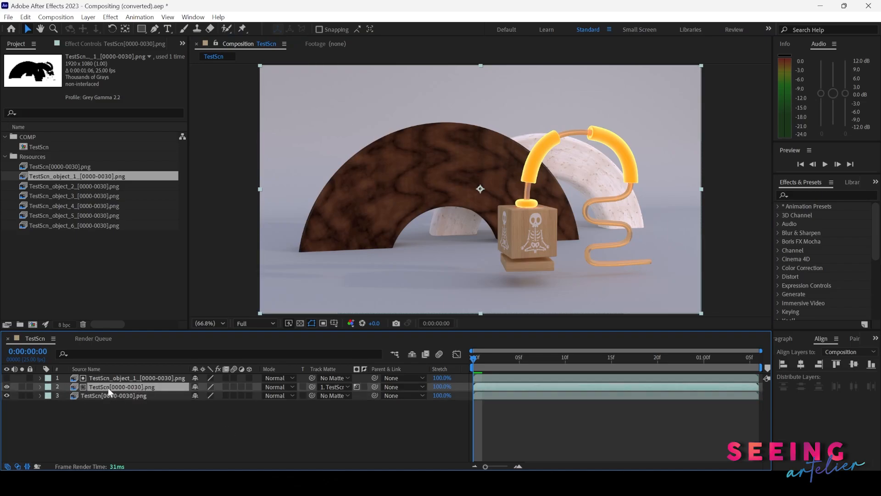
key("Return")
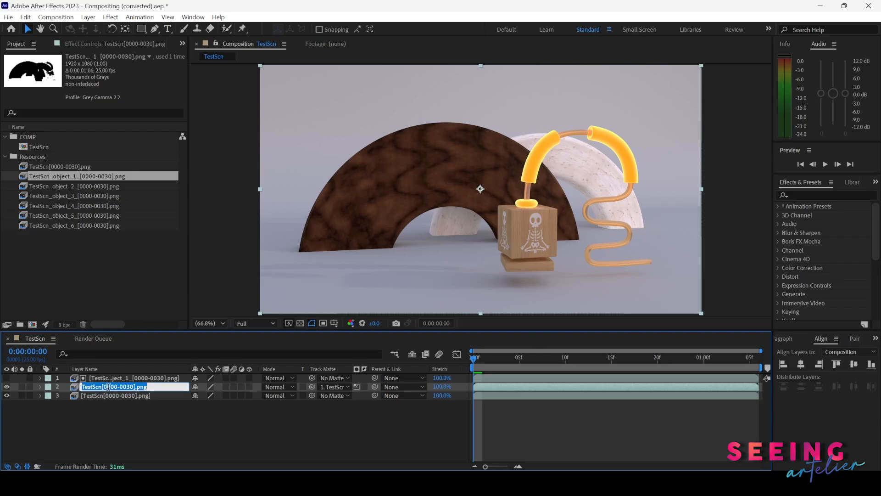
type("Bg")
key("Return")
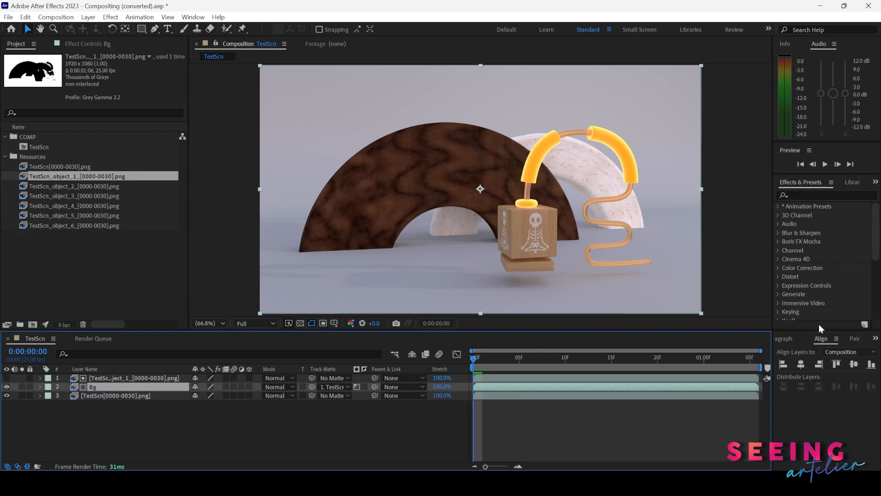
Step: Find the Levels effect and apply it to the Bg layer
left_click(811, 195)
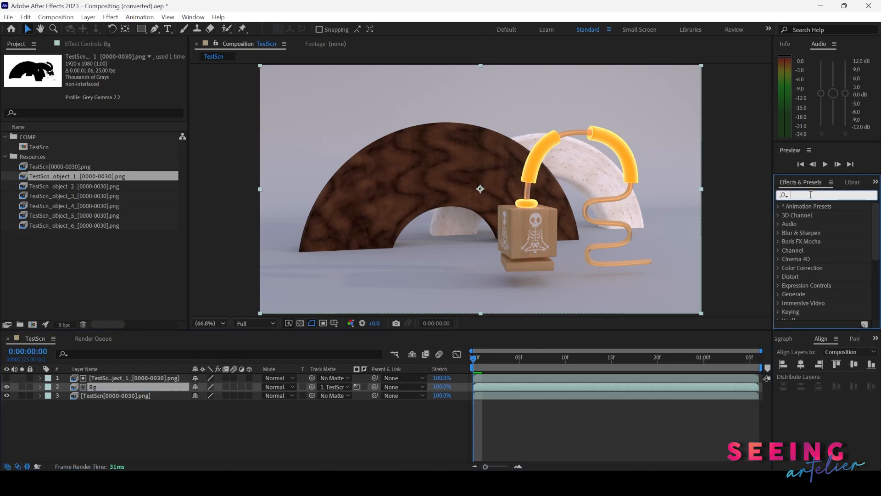
type("level")
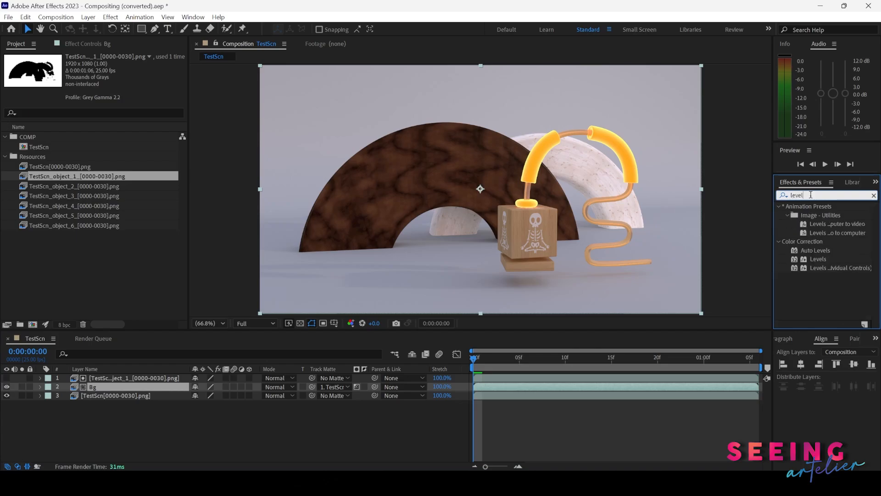
left_click_drag(819, 259, 665, 387)
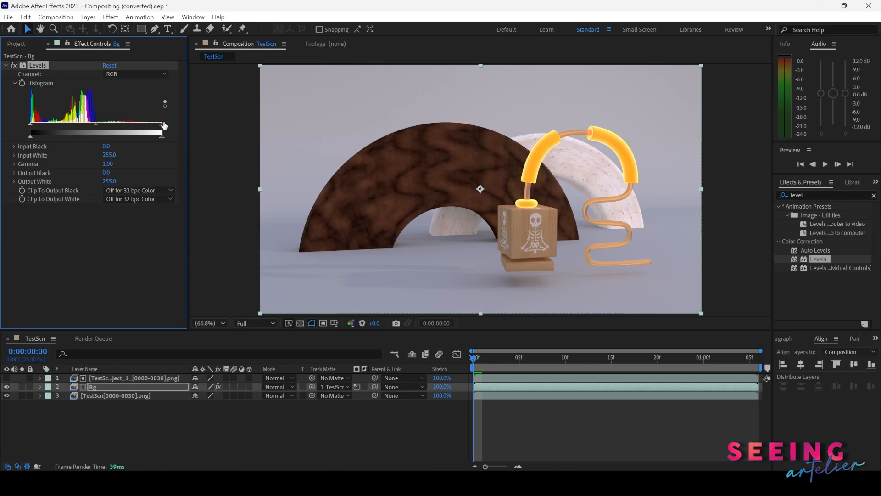
Step: Adjust the Bg layer's Levels to Input White 206 and Gamma 0.62, and return to the project's footage list
left_click_drag(160, 126, 136, 125)
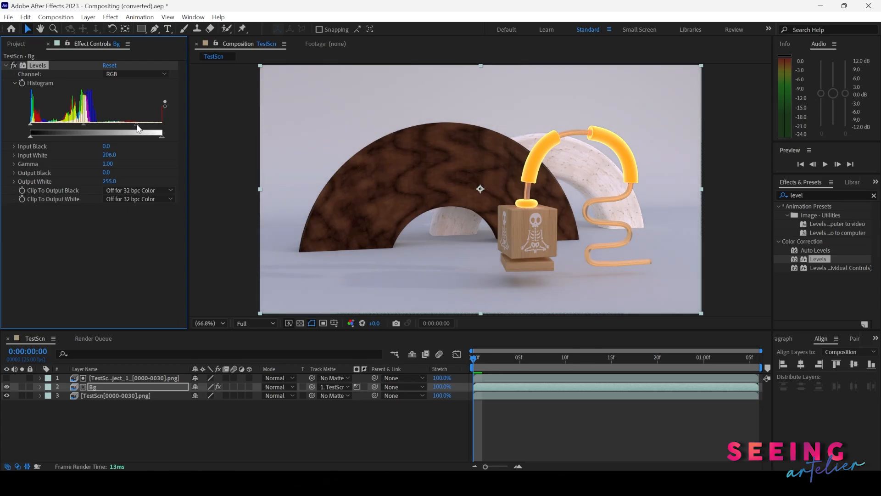
left_click_drag(83, 125, 97, 125)
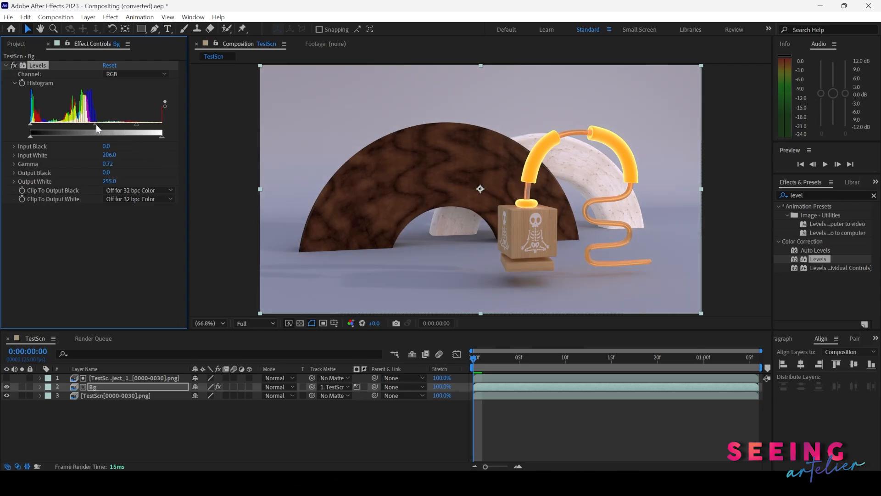
left_click_drag(96, 125, 99, 125)
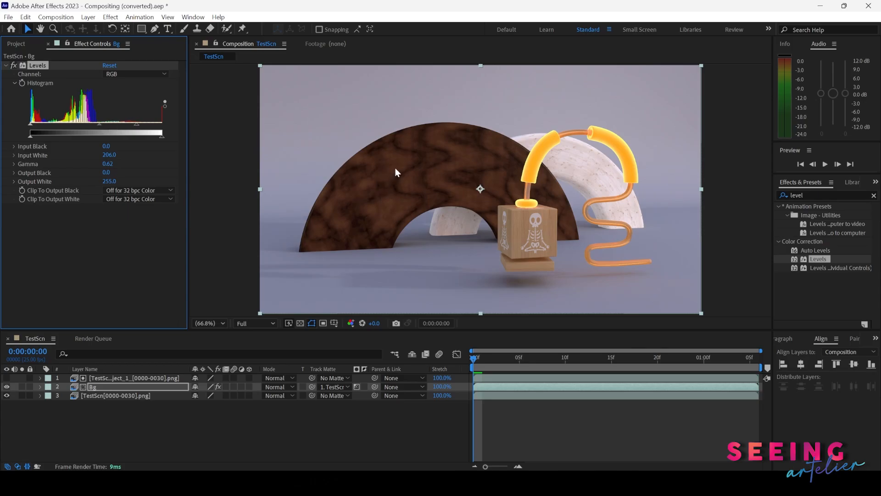
left_click(263, 426)
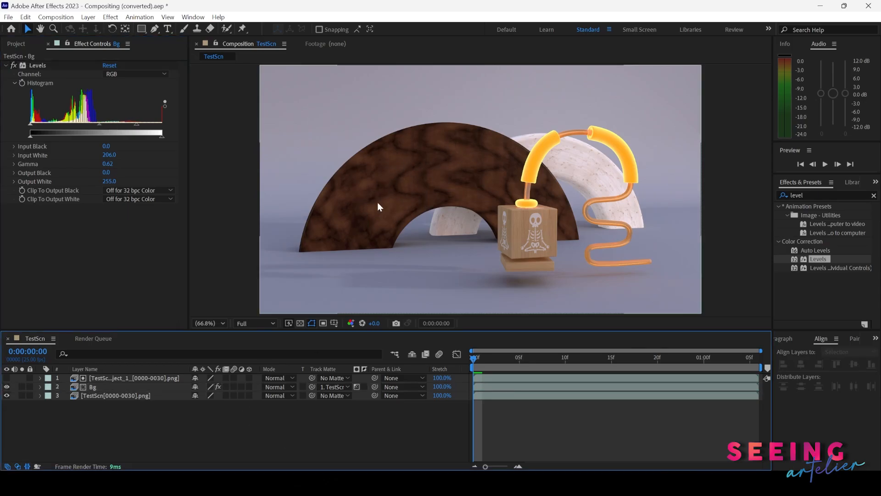
left_click(16, 45)
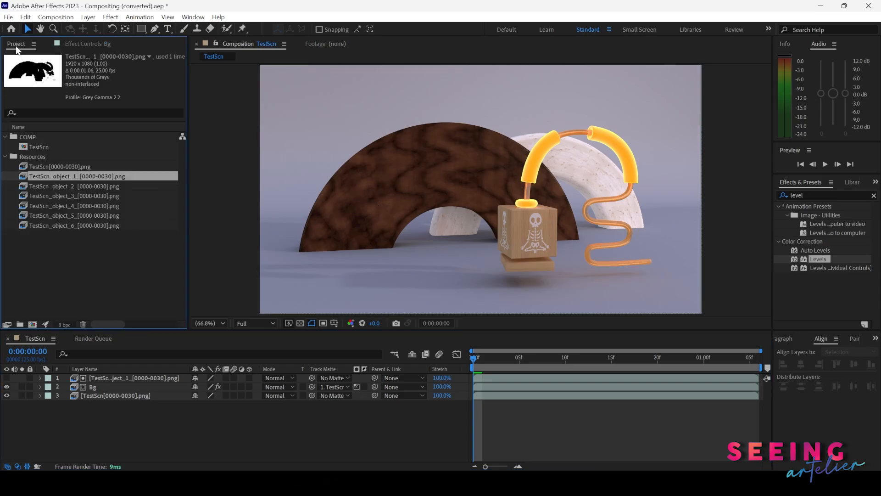
Step: Preview the object 2 and 3 buffers, and add the TestScn render with TestScn_object_3 above it on top of the layer stack
left_click(70, 187)
left_click(68, 195)
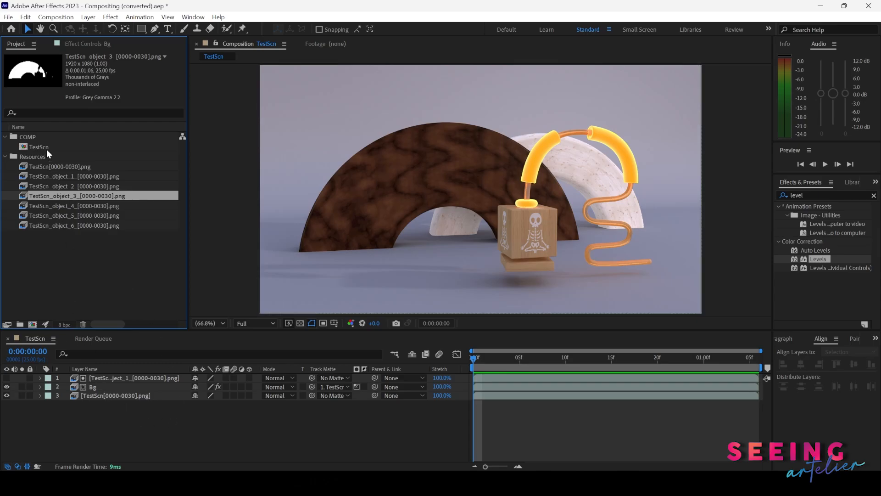
left_click_drag(51, 168, 79, 375)
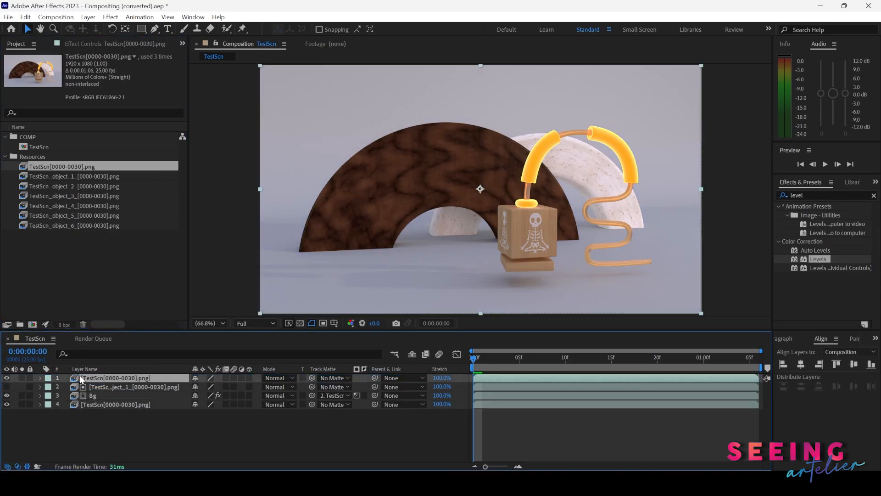
left_click_drag(62, 195, 111, 387)
Step: Matte the upper TestScn render layer with TestScn_object_3 as a luma matte, checking the cutout in solo
left_click(111, 387)
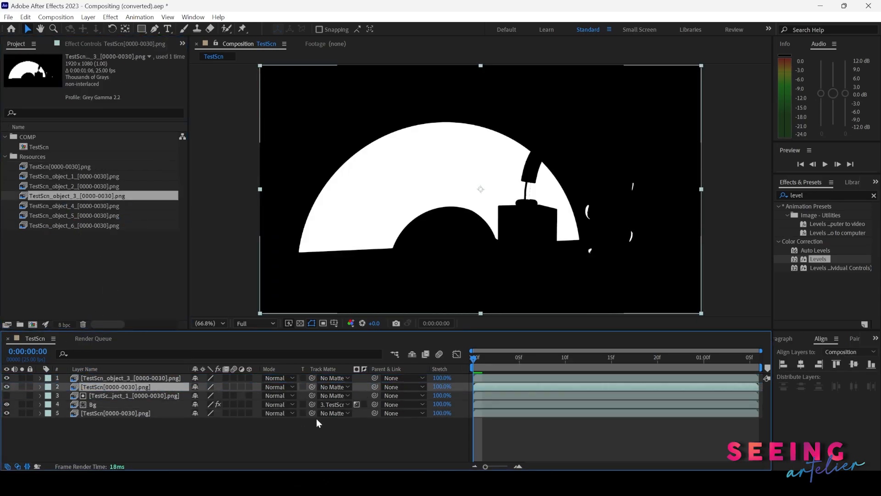
left_click(328, 386)
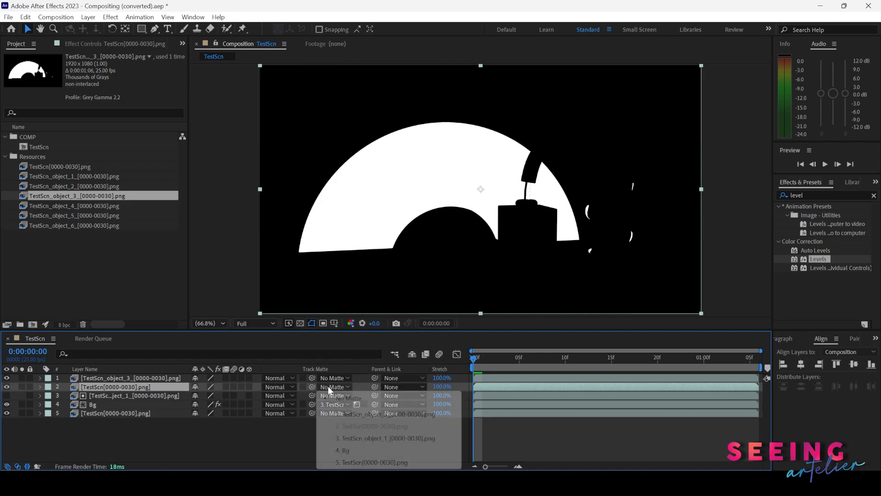
left_click(345, 413)
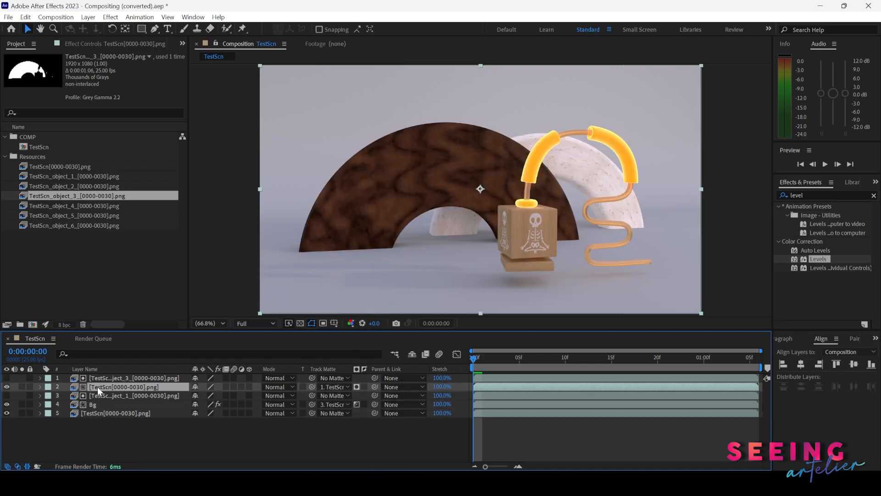
left_click(22, 386)
left_click(356, 386)
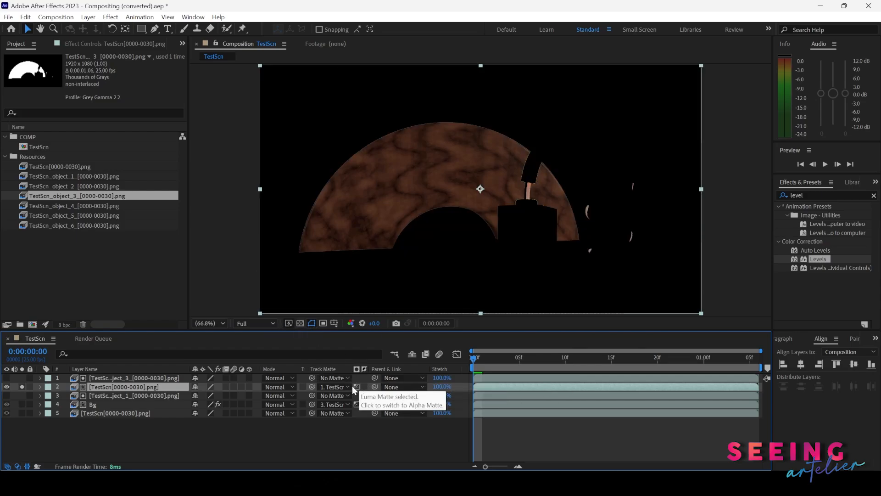
left_click(22, 387)
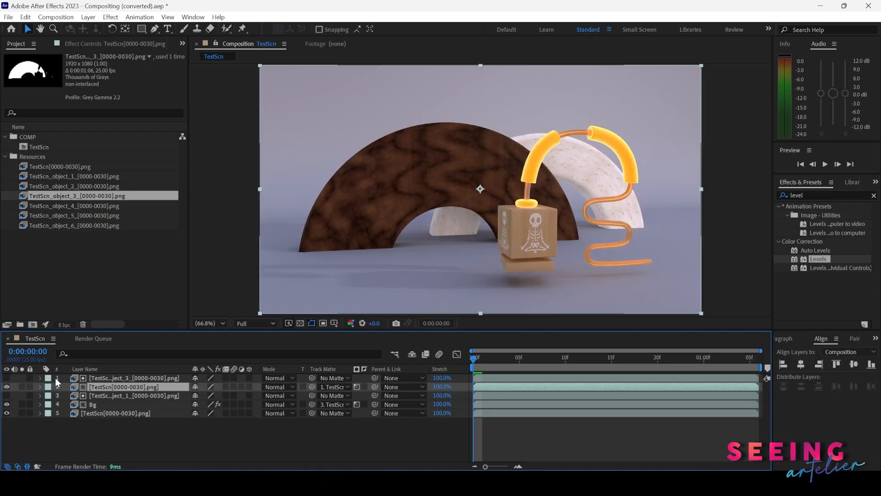
Step: Apply Levels to the render layer matted by object 3, with Input White 195 and Gamma 1.12
left_click(815, 194)
type("hu")
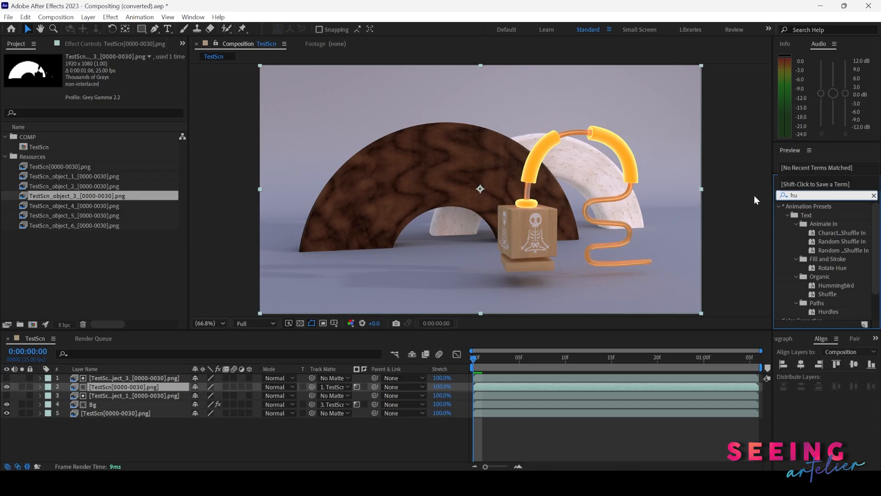
key("BackSpace")
key("BackSpace")
type("level")
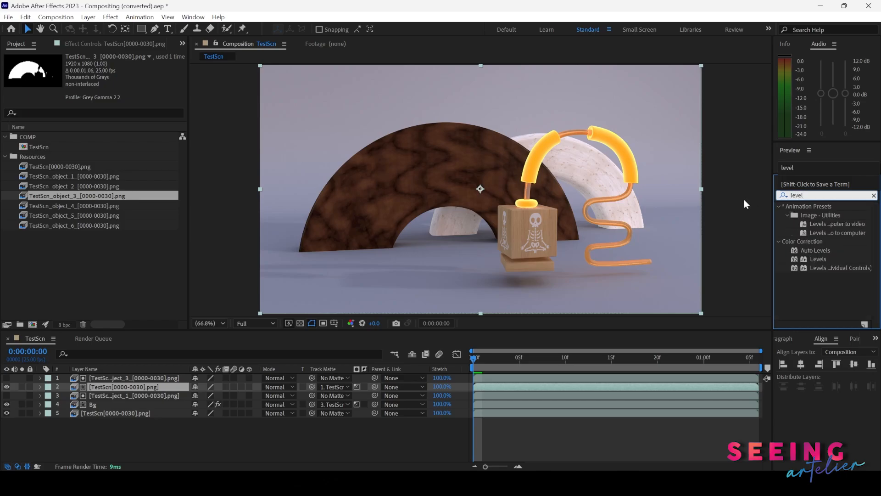
left_click_drag(818, 260, 183, 382)
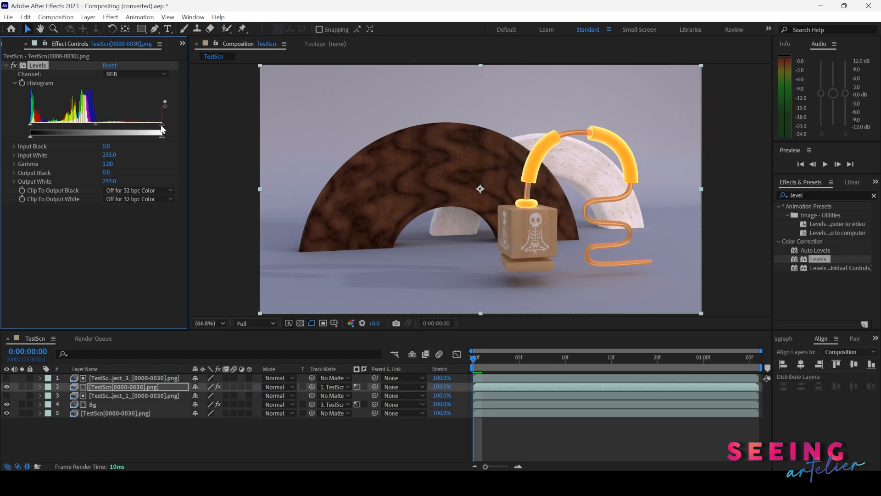
left_click_drag(161, 127, 123, 125)
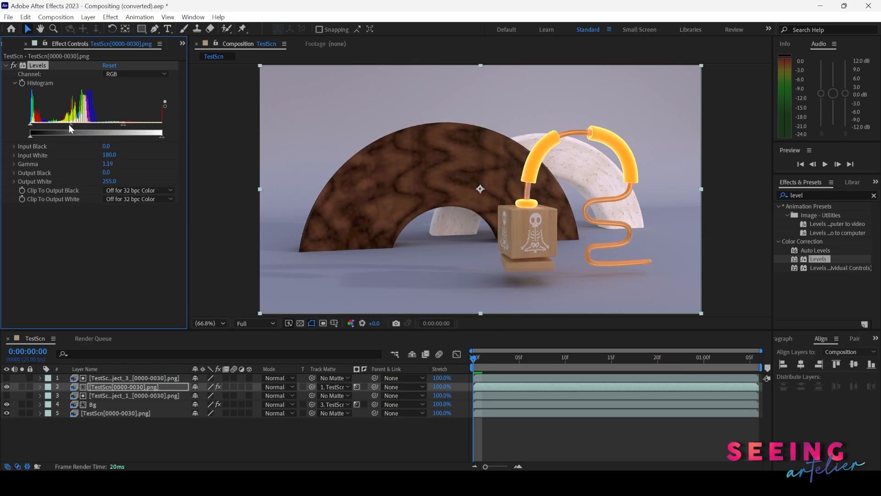
left_click_drag(69, 125, 131, 125)
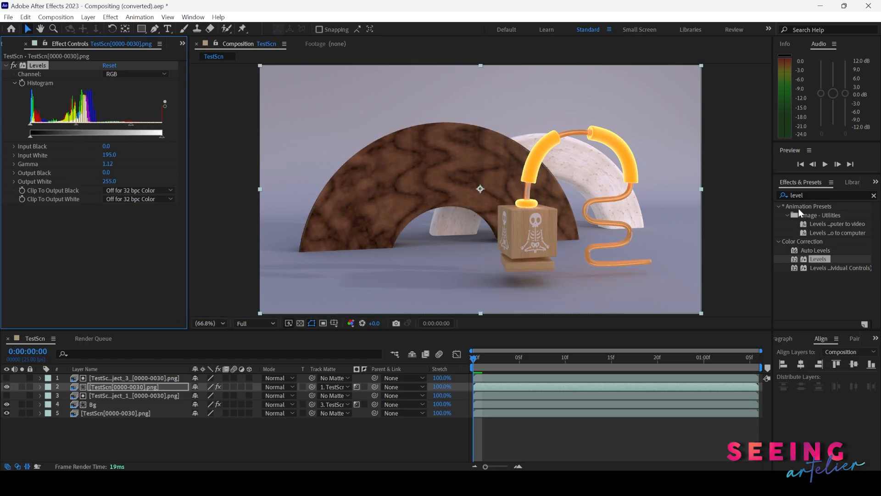
Step: Find the Hue/Saturation effect and add it below Levels on the same matted render layer
left_click(807, 195)
type("hue")
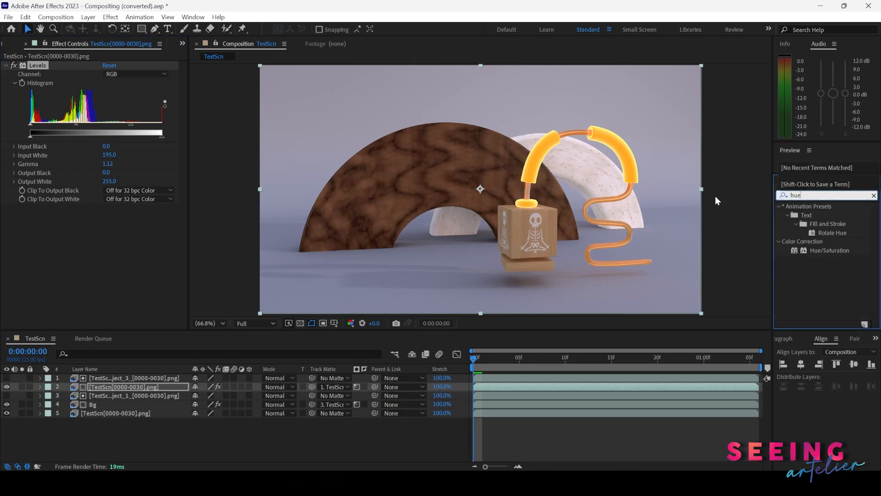
left_click_drag(824, 251, 140, 263)
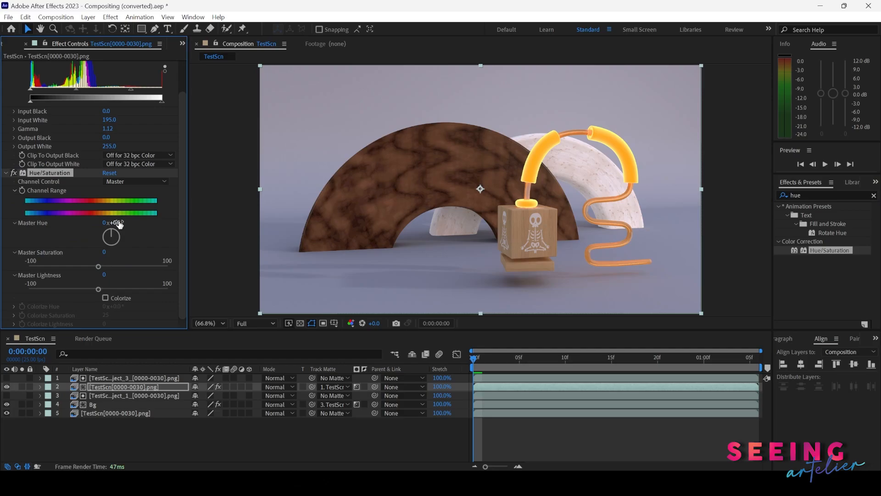
Step: Recolor the large arch with Master Hue 162° and Master Saturation 25, and set its Levels Gamma to 1.05
left_click_drag(112, 223, 194, 222)
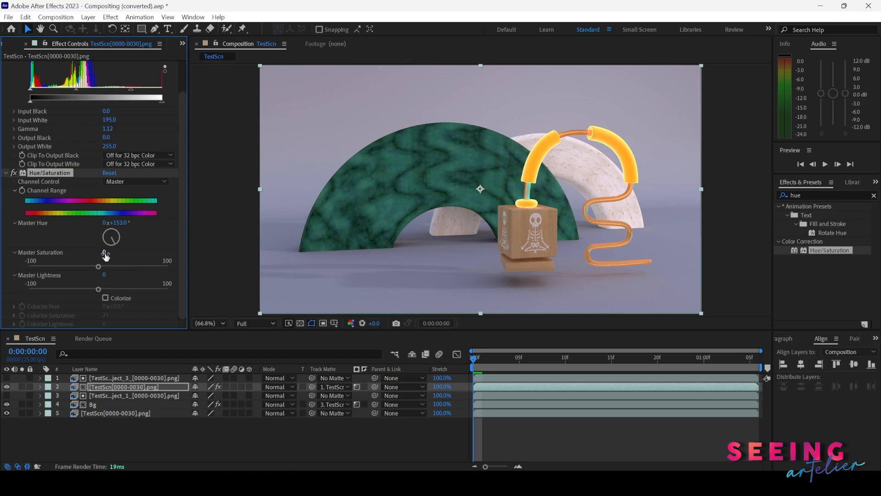
left_click_drag(105, 252, 106, 276)
left_click_drag(77, 89, 79, 89)
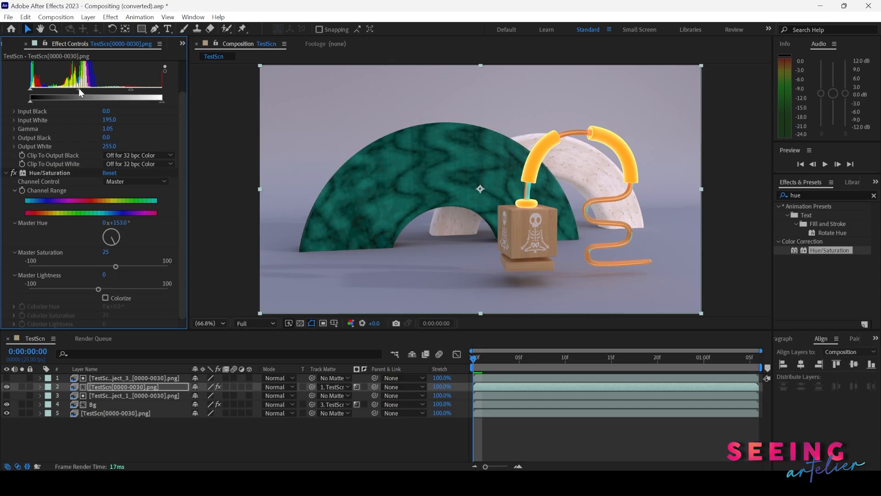
left_click_drag(120, 224, 123, 224)
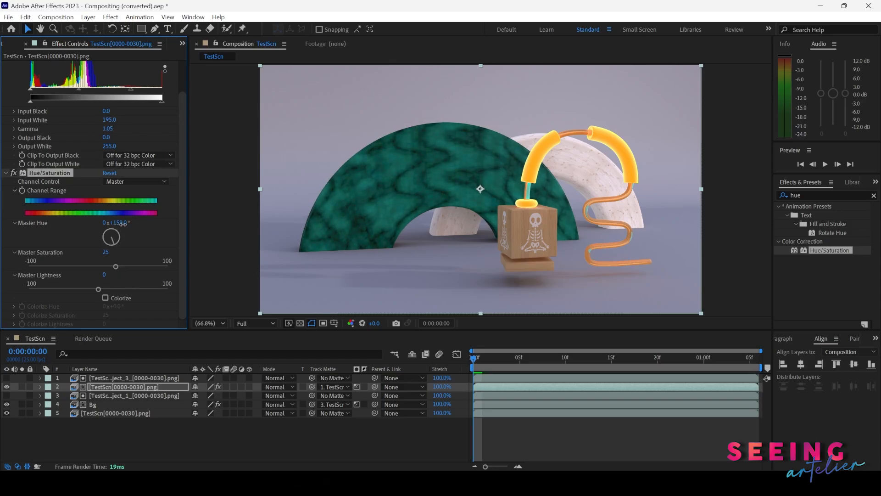
left_click(166, 453)
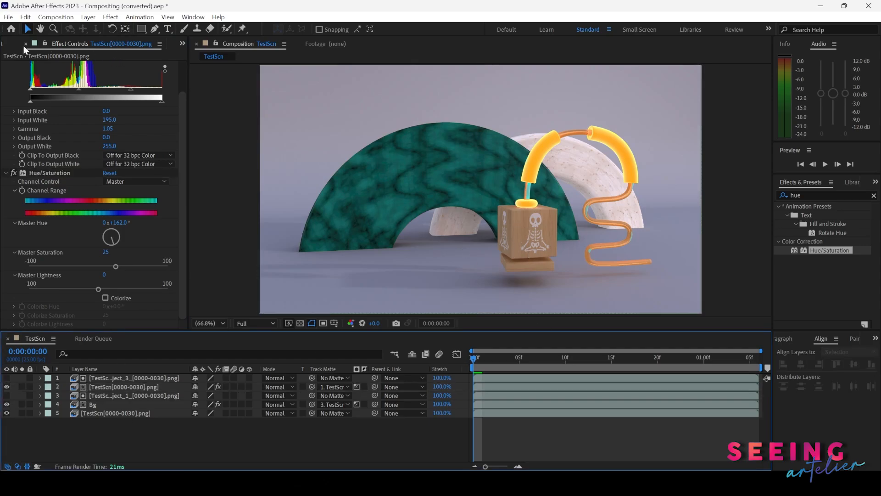
Step: Add another TestScn render to the top of the layer stack, with the TestScn_object_4 buffer above it
left_click(7, 43)
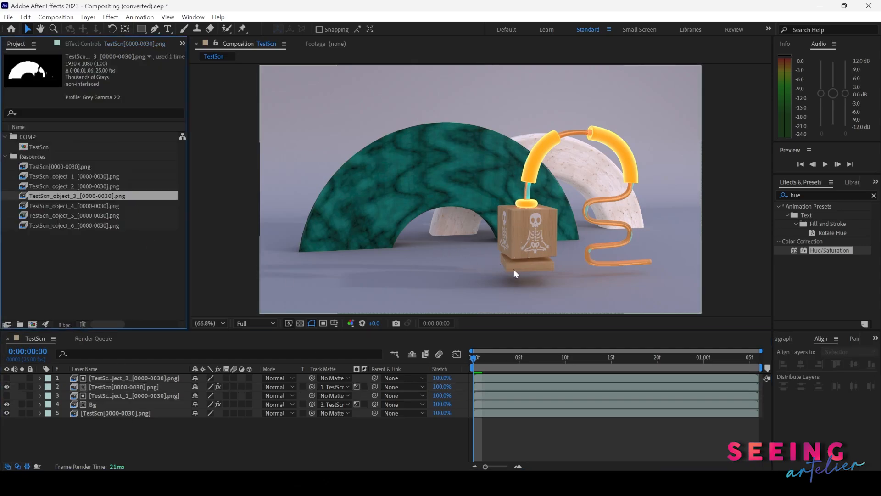
left_click(67, 208)
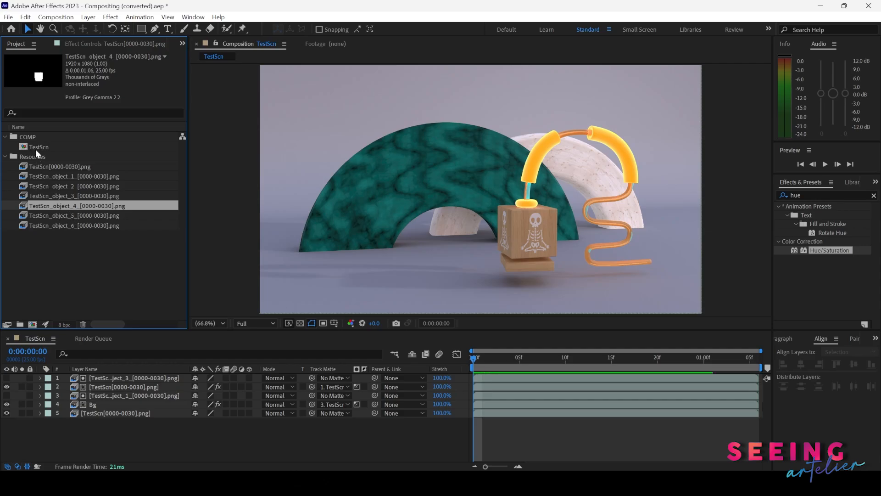
left_click_drag(36, 165, 92, 374)
left_click_drag(63, 207, 76, 376)
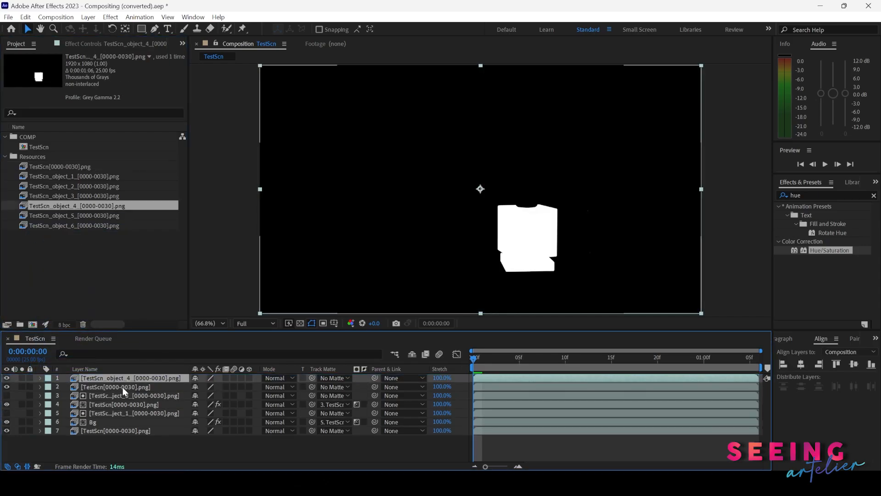
Step: Set TestScn_object_4 as the luma matte of the TestScn render layer directly beneath it
left_click(126, 387)
left_click(338, 389)
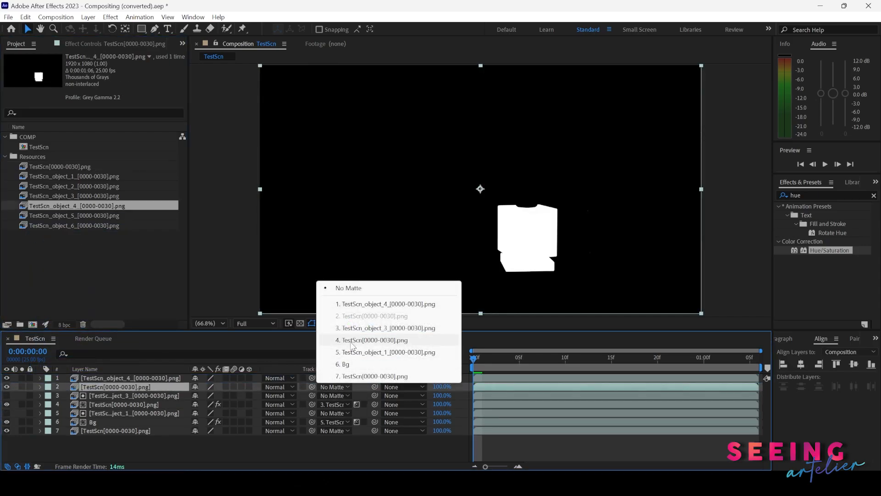
left_click(367, 303)
left_click(357, 387)
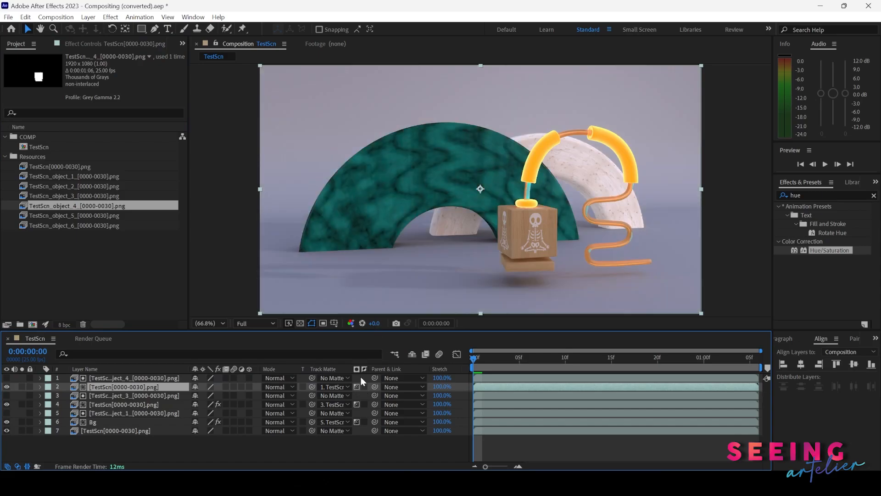
Step: Rename the render layer matted by object 3 to "Bridge"
left_click(106, 404)
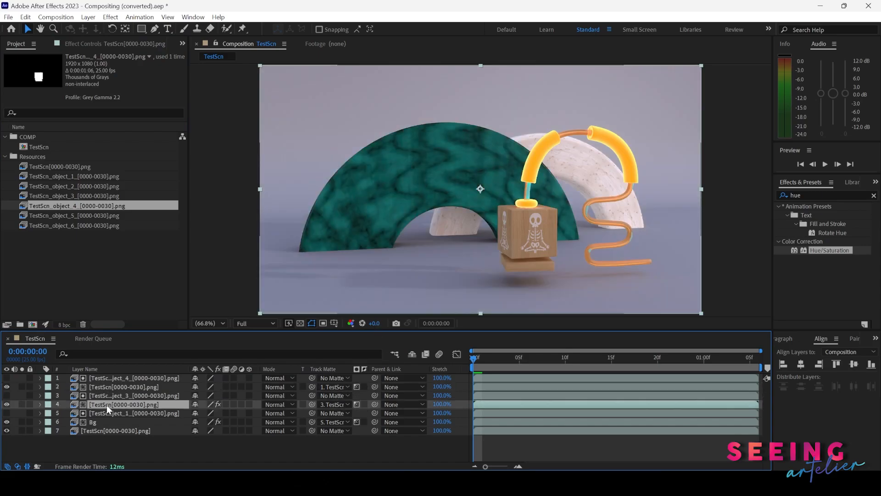
key("Return")
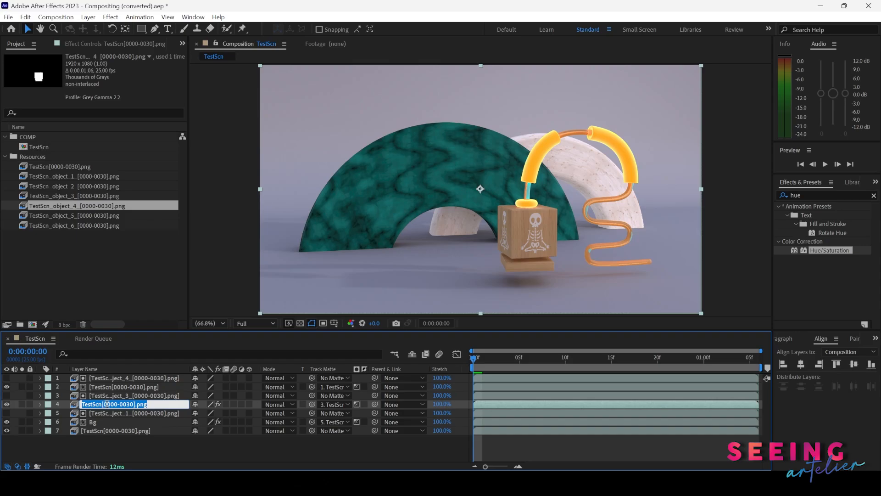
type("Bridge")
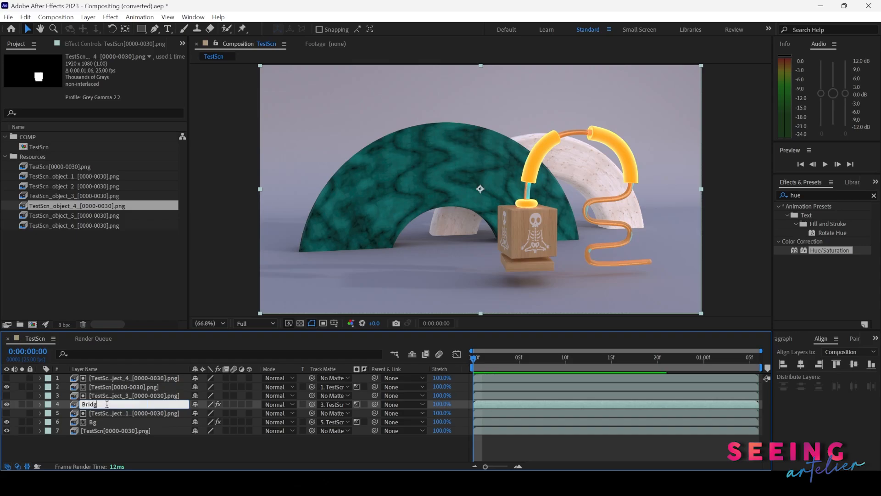
key("Return")
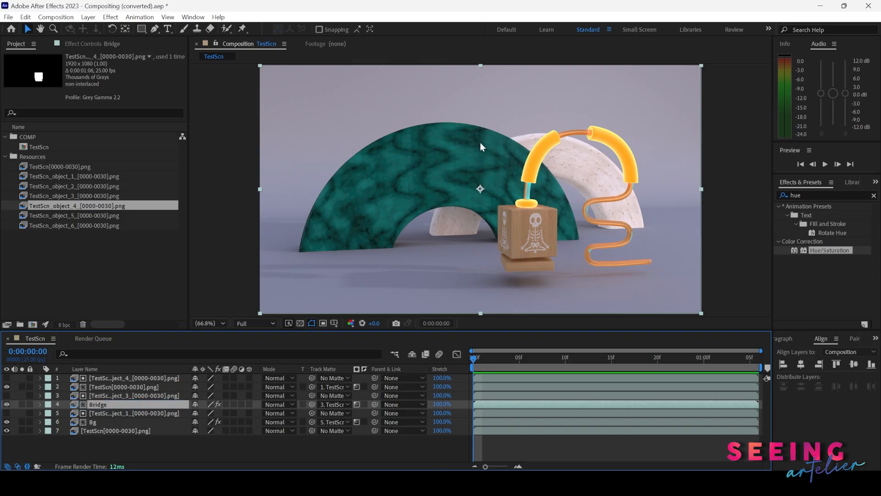
Step: Rename the render layer matted by object 4 to "WoodBlock"
left_click(98, 385)
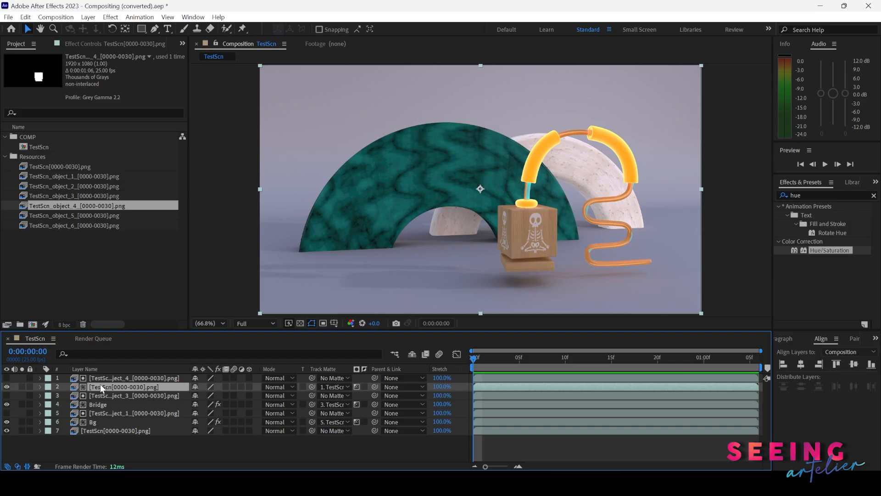
key("Return")
type("WoodB")
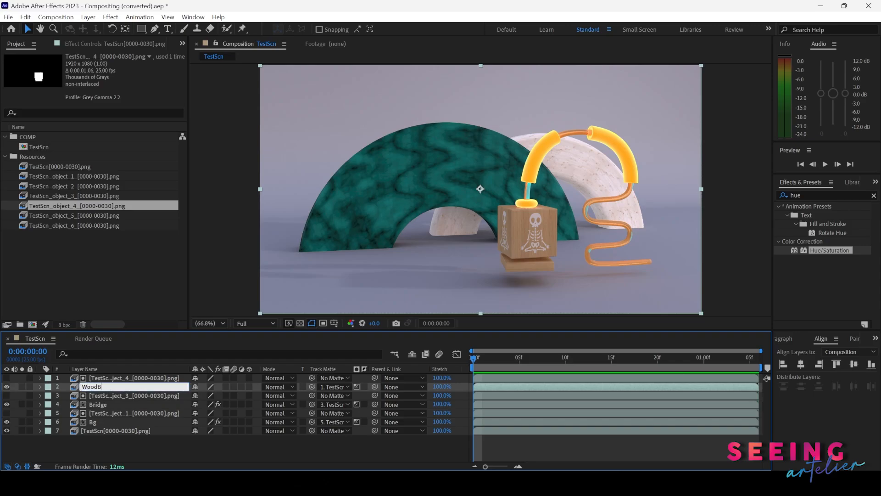
type("lock")
key("Return")
Step: Find the Levels effect and apply it to the WoodBlock layer
left_click(810, 196)
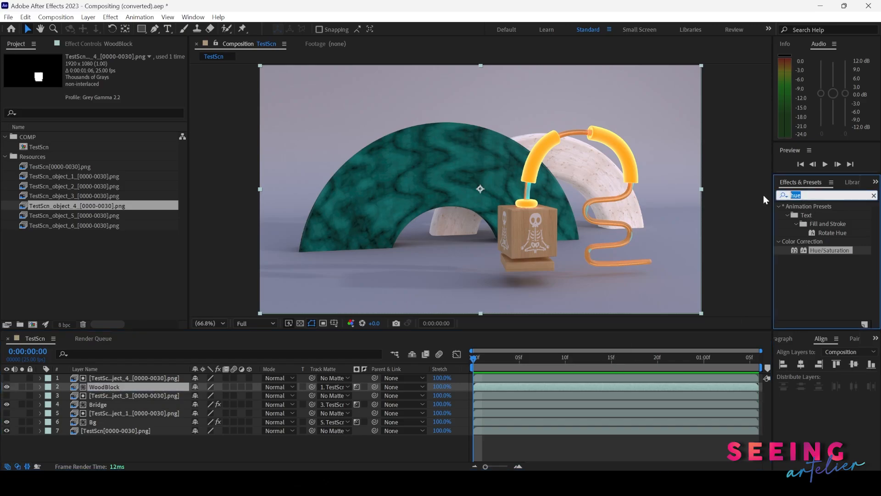
type("level")
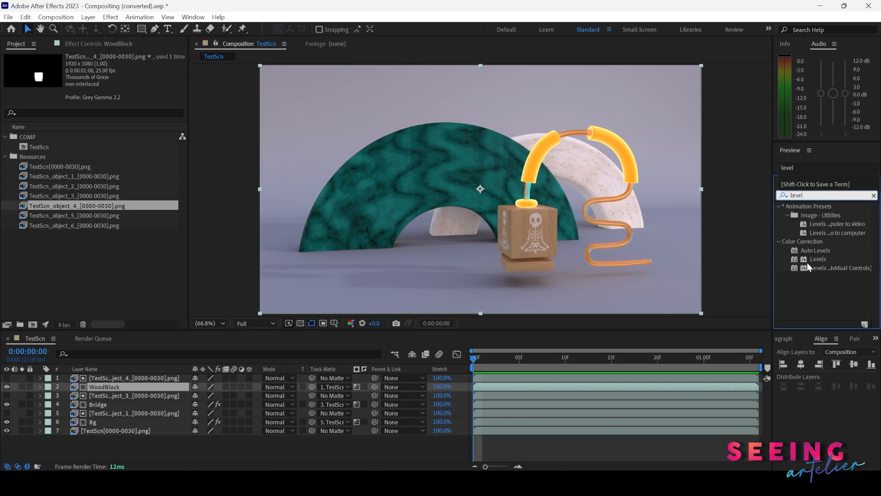
double_click(817, 258)
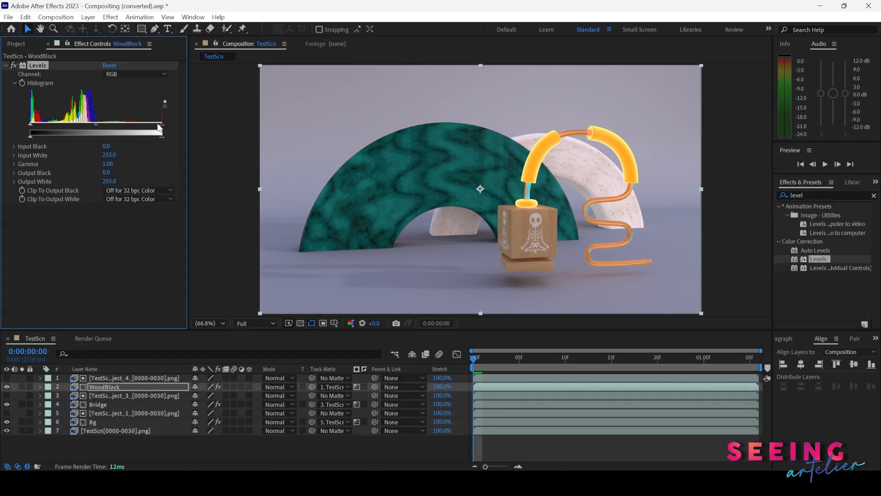
Step: Set the WoodBlock layer's Levels to Input Black 7, Input White 225 and Gamma 0.87, and scrub the timeline to frame 1
left_click_drag(31, 126, 34, 126)
left_click_drag(98, 125, 103, 125)
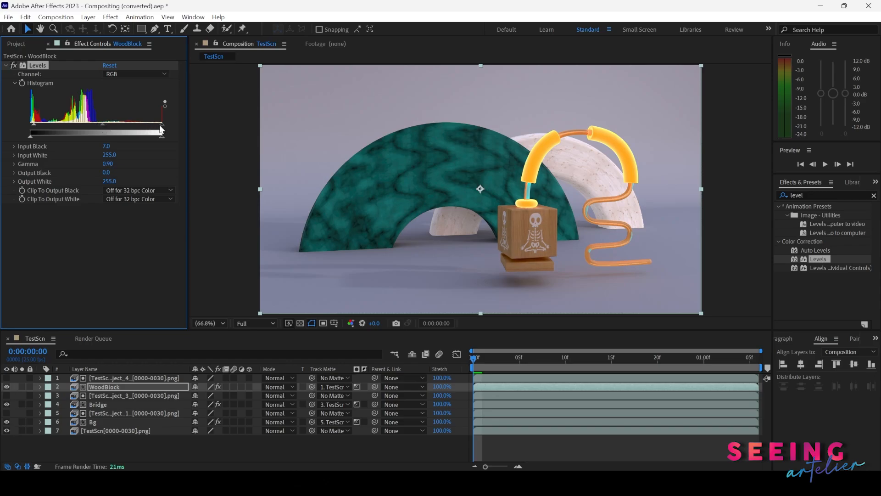
left_click_drag(162, 125, 148, 125)
left_click(135, 445)
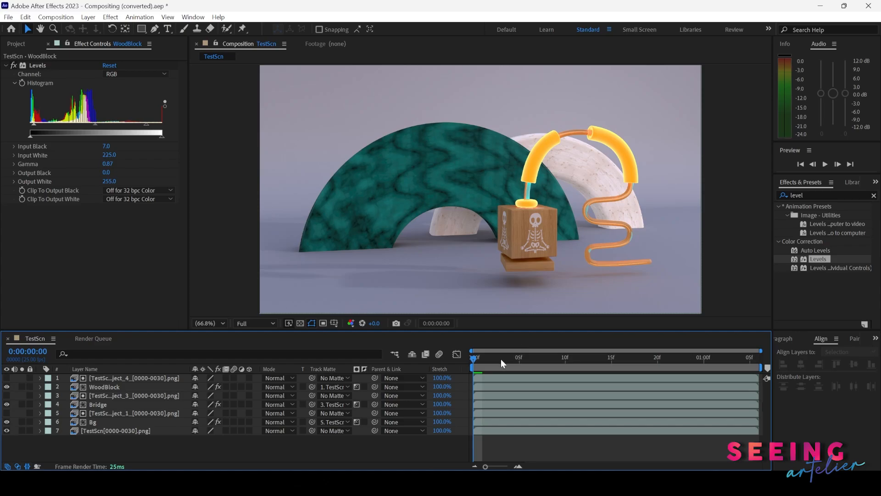
mouse_move(501, 359)
left_mouse_down()
mouse_move(474, 360)
mouse_move(589, 360)
mouse_move(491, 360)
left_mouse_up()
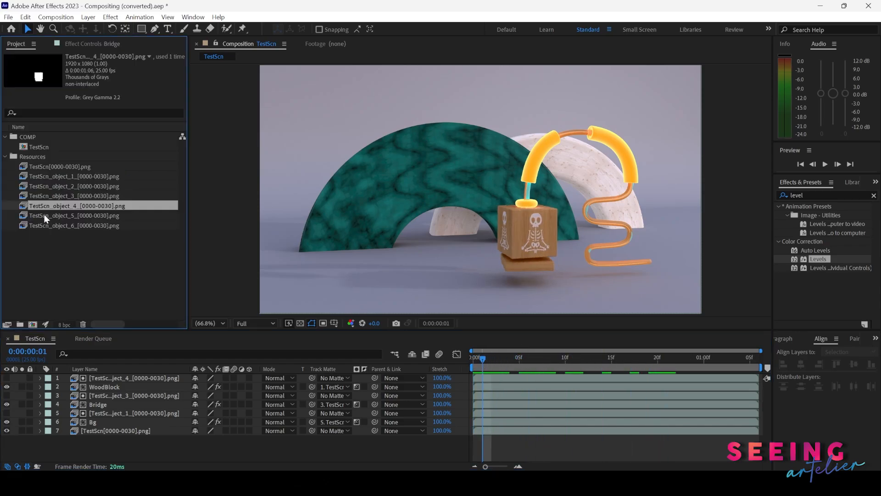
Step: Add another copy of the TestScn render sequence above all layers and place the TestScn_object_5 sequence directly above it
left_click(44, 214)
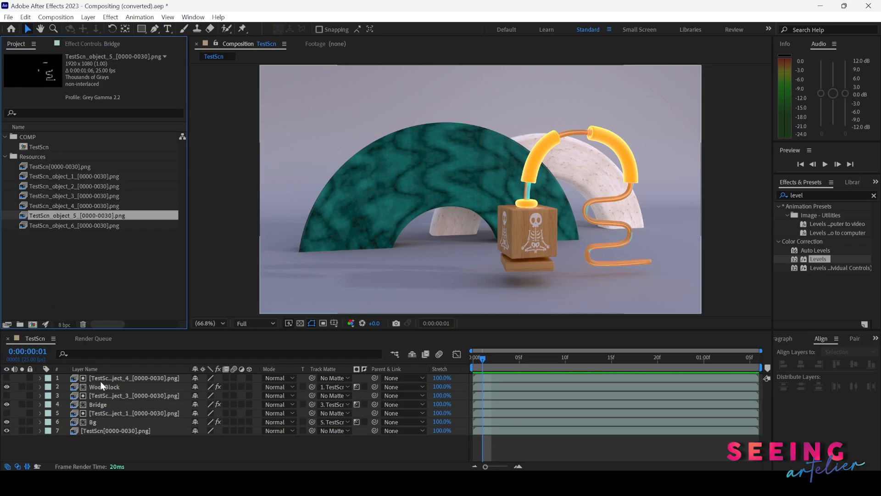
left_click(39, 147)
left_click(42, 165)
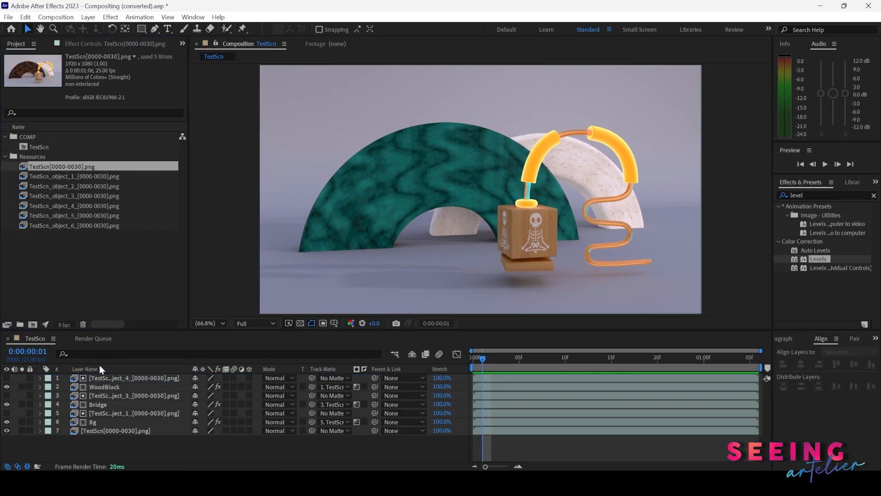
left_click_drag(99, 369, 100, 368)
left_click(65, 216)
left_click_drag(67, 213, 82, 373)
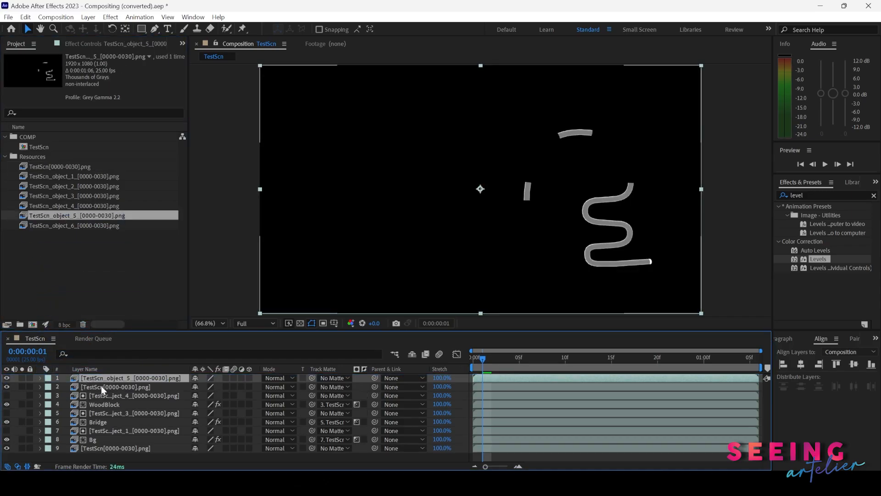
Step: Set the TestScn_object_5 layer as the luma matte of the render layer directly beneath it
left_click(101, 386)
left_click(337, 387)
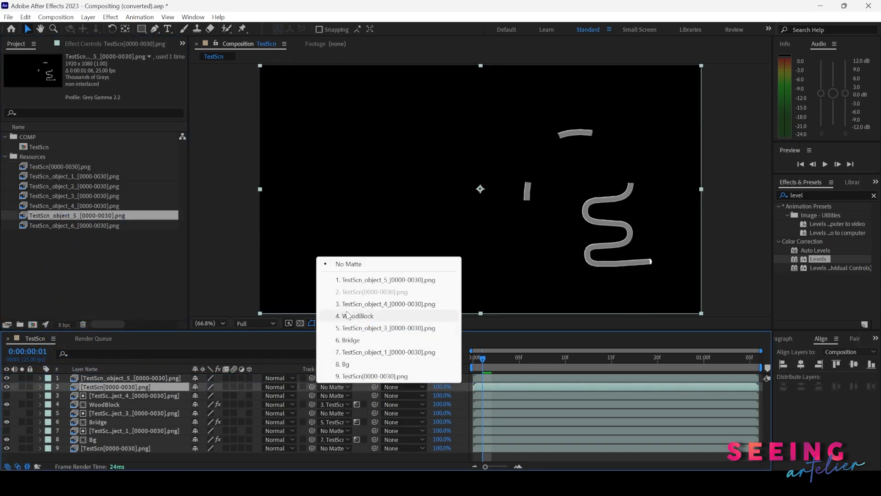
left_click(364, 281)
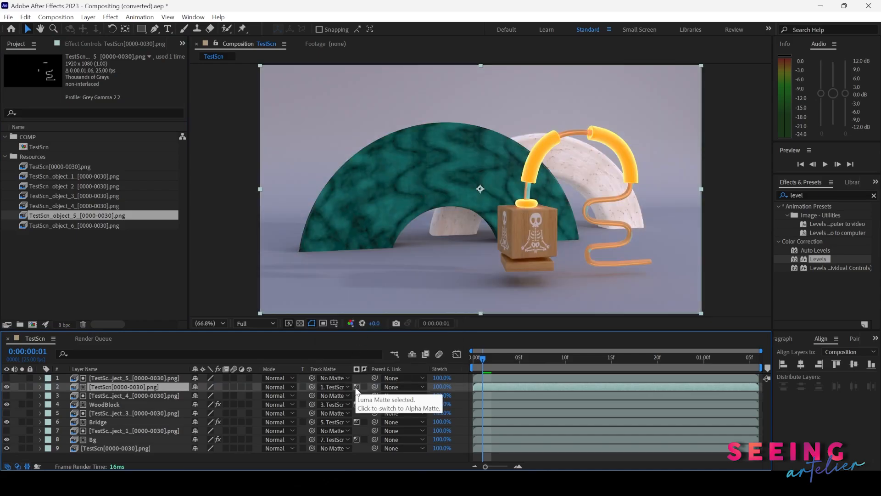
Step: Find the Hue/Saturation effect, apply it to the render layer matted by object 5, and set its Master Hue to +12°
left_click(811, 196)
type("hue")
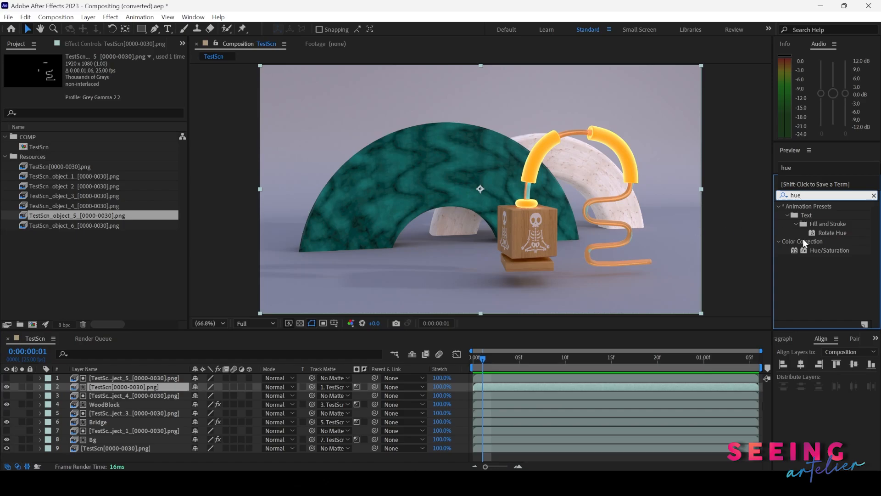
left_click_drag(829, 250, 161, 388)
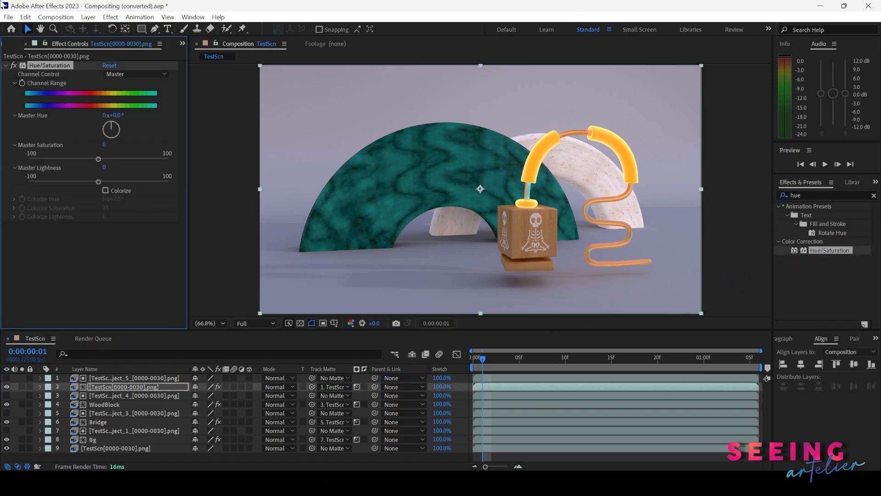
left_click_drag(117, 116, 138, 114)
Step: Set the Bridge layer's Levels to Input White 236 and Gamma 1.10
left_click(98, 422)
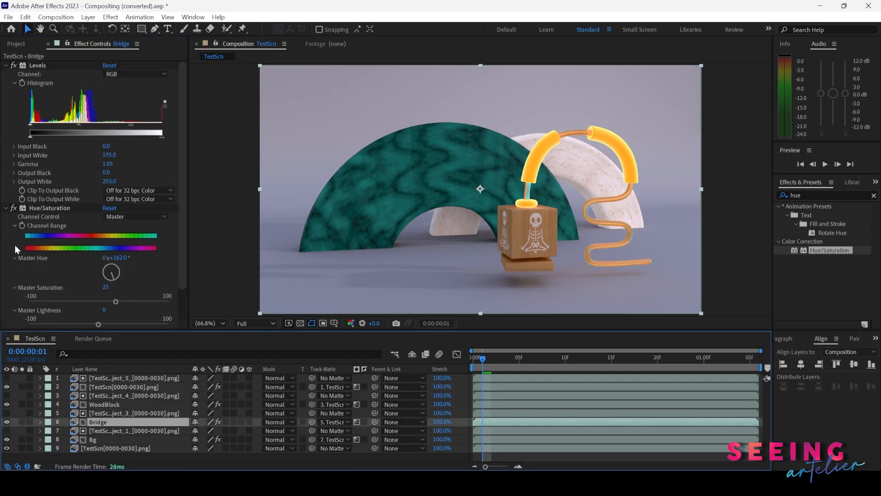
left_click(13, 66)
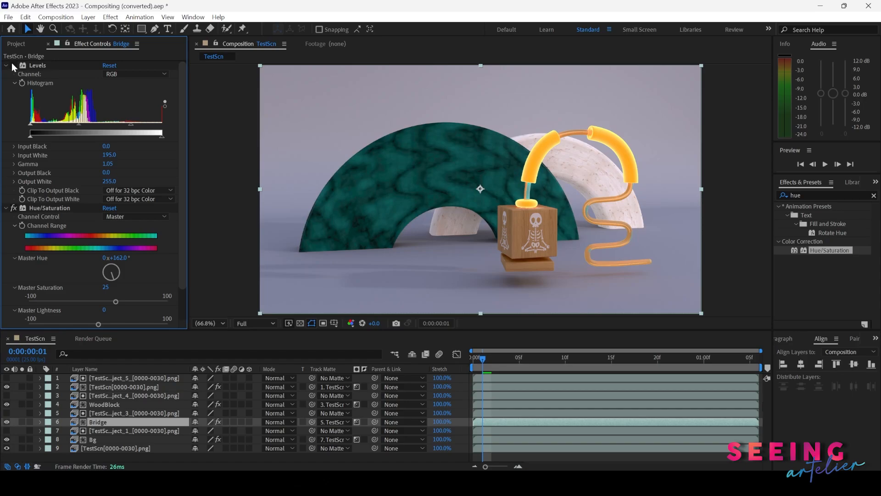
left_click(13, 66)
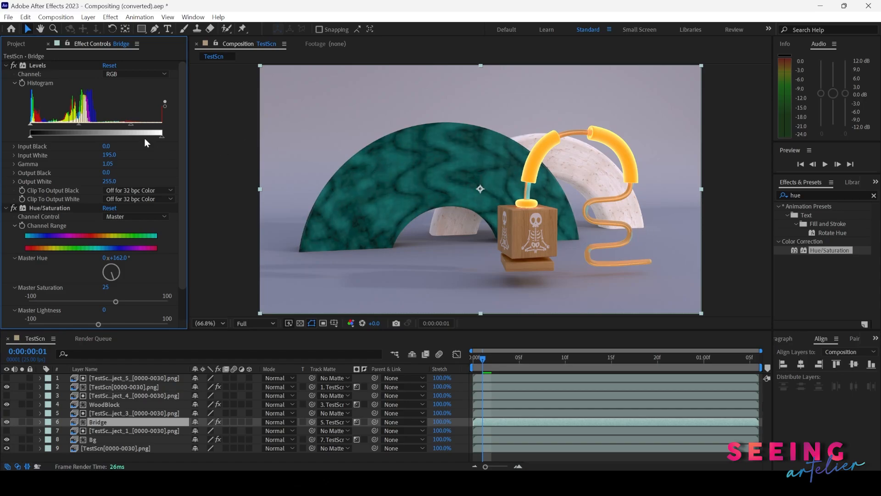
left_click_drag(131, 123, 154, 129)
mouse_move(77, 124)
left_mouse_down()
mouse_move(96, 126)
mouse_move(87, 125)
left_mouse_up()
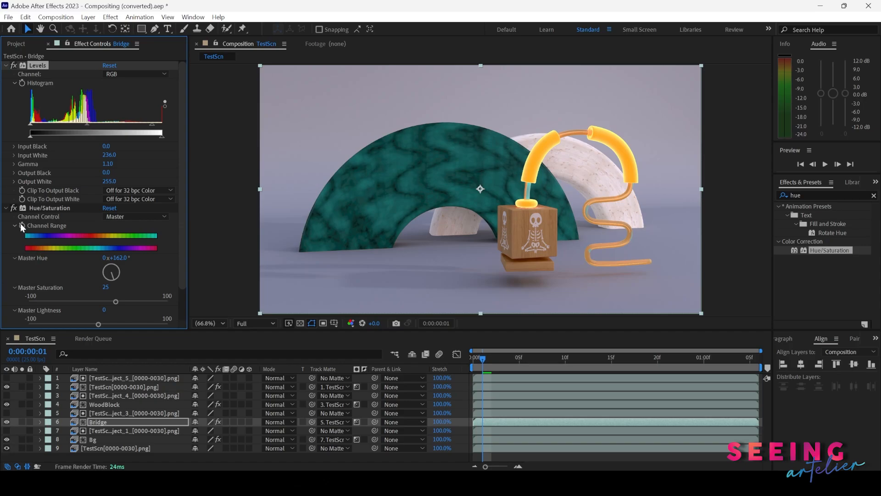
Step: Toggle the Bridge layer's Hue/Saturation effect off and on to compare the bridge's color with and without it
left_click(13, 207)
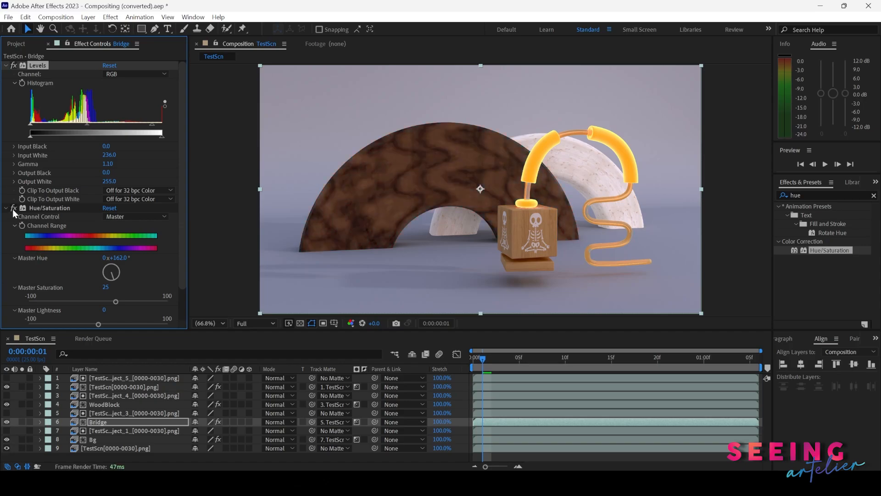
left_click(13, 208)
left_click(13, 208)
left_click(13, 208)
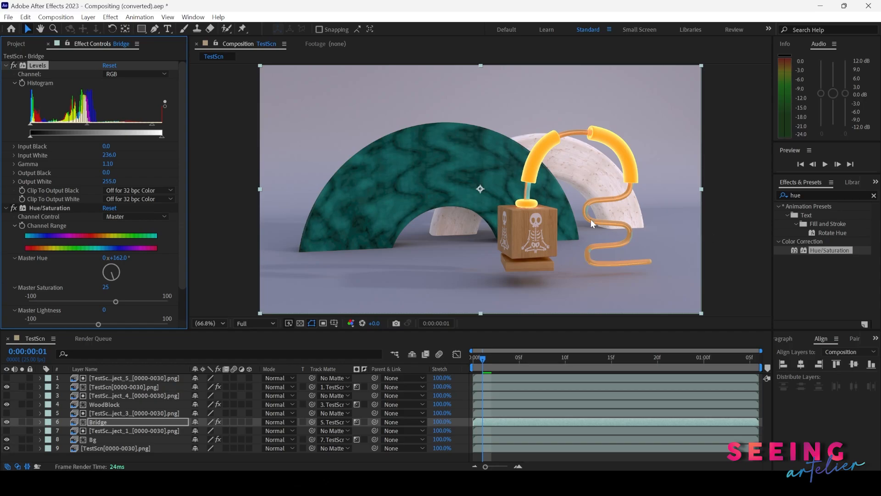
Step: Toggle the visibility of the render layer matted by object 5 to compare the thin tube before and after its hue shift
key("period")
key("comma")
key("comma")
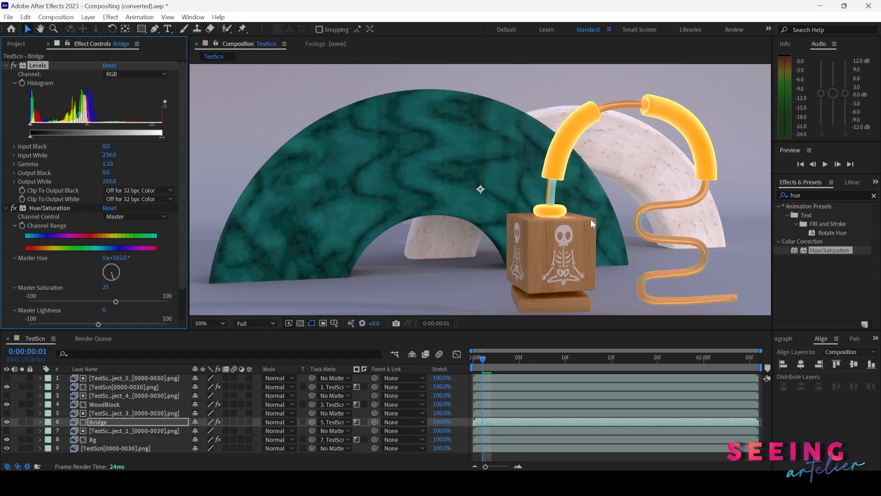
left_click(110, 386)
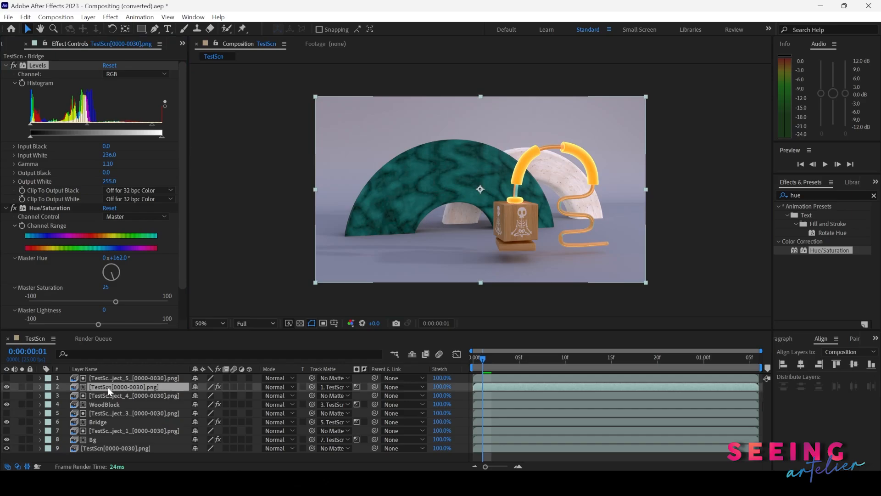
left_click(6, 386)
left_click(7, 386)
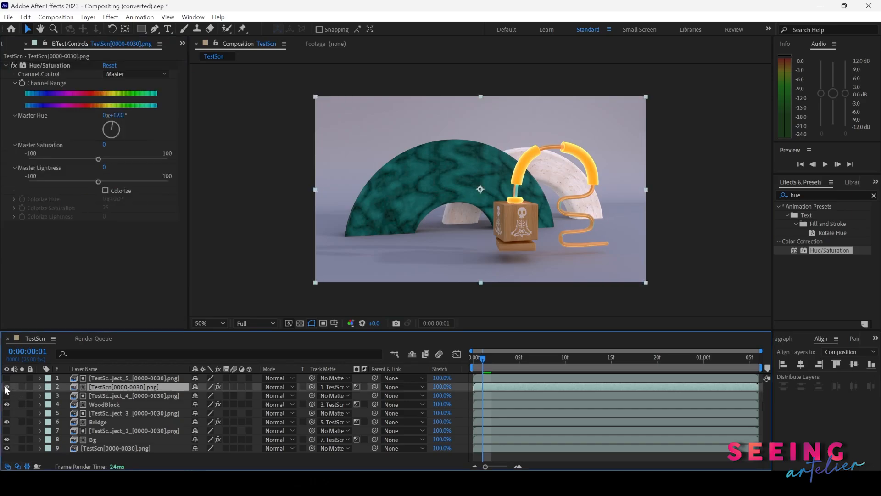
left_click(6, 386)
left_click(5, 387)
Step: Set the Hue/Saturation on the layer matted by object 5 to Master Hue +165° and Master Lightness 19, keeping Master Saturation at 0
left_click_drag(117, 115, 25, 120)
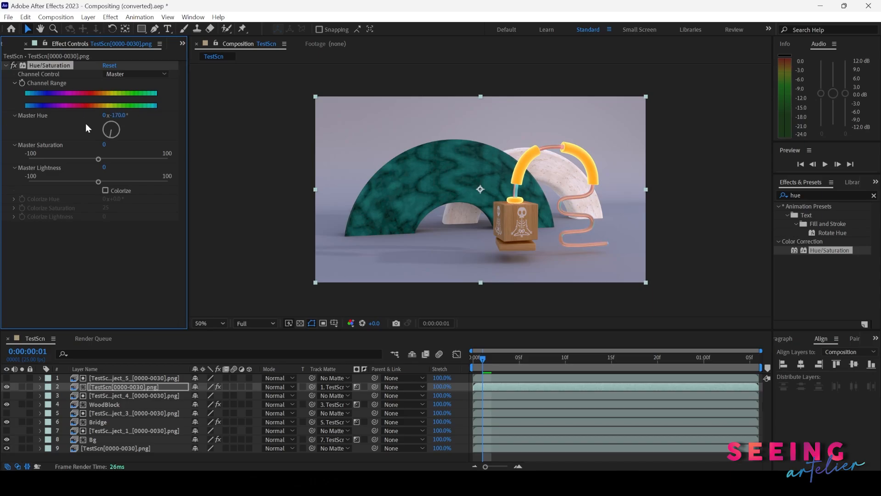
scroll(477, 192, "up", 2)
left_click_drag(106, 116, 277, 116)
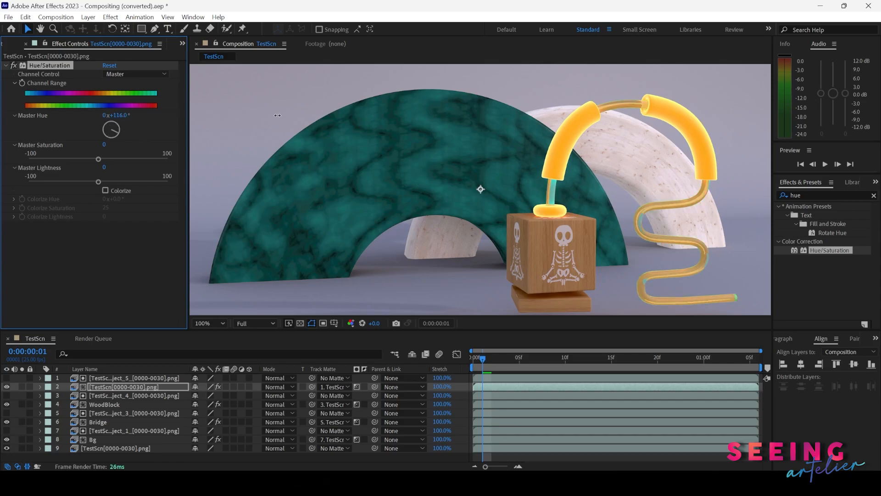
left_click_drag(336, 120, 350, 121)
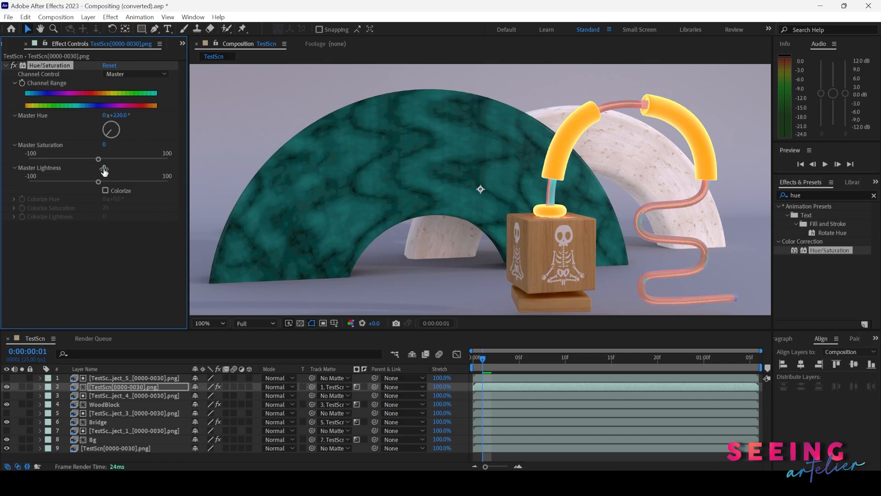
left_click_drag(113, 167, 108, 145)
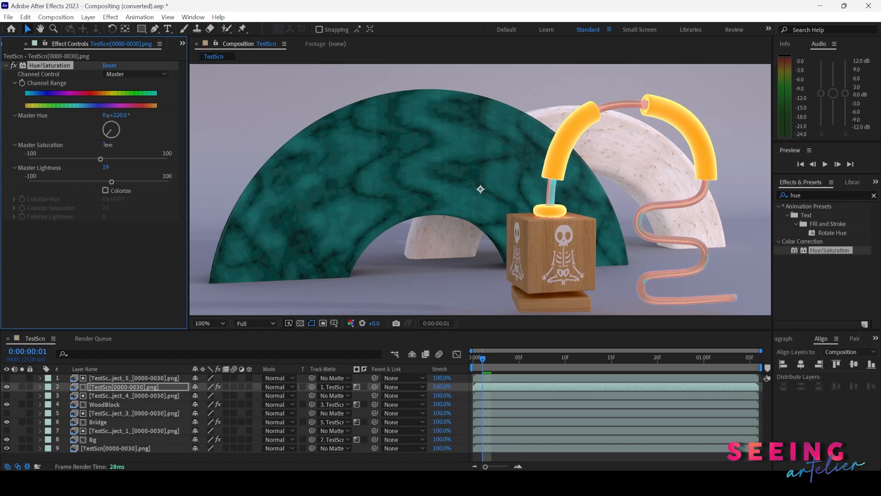
key("ctrl+z")
left_click_drag(117, 115, 85, 117)
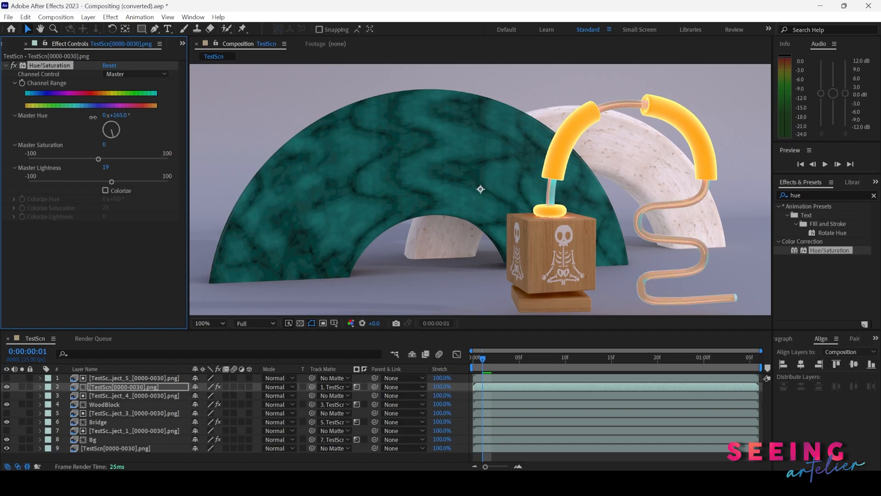
key("comma")
key("comma")
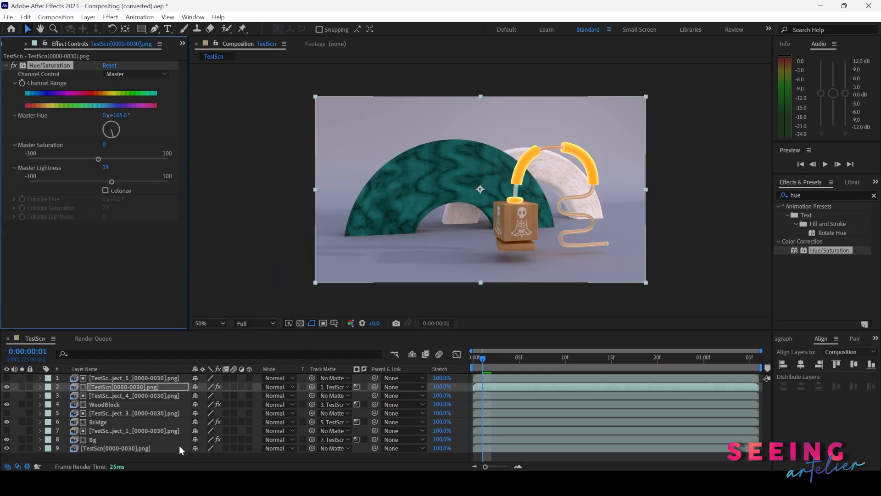
Step: Find the buffer of the yellow tube parts, then add another TestScn render copy on top with TestScn_object_6 directly above it
left_click(161, 456)
left_click(7, 46)
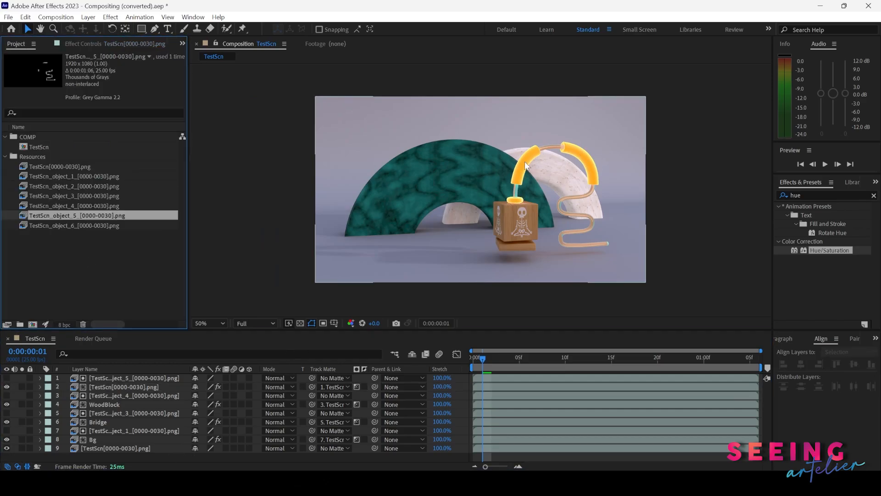
left_click(76, 176)
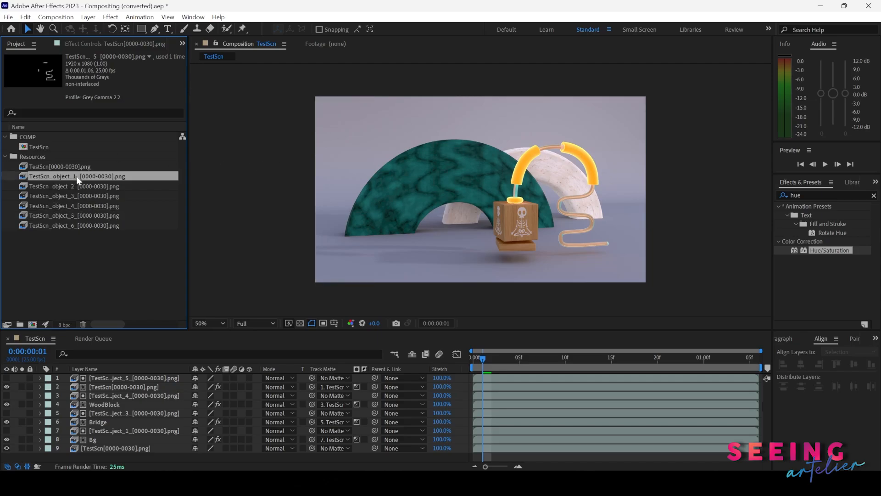
left_click(76, 186)
left_click(74, 196)
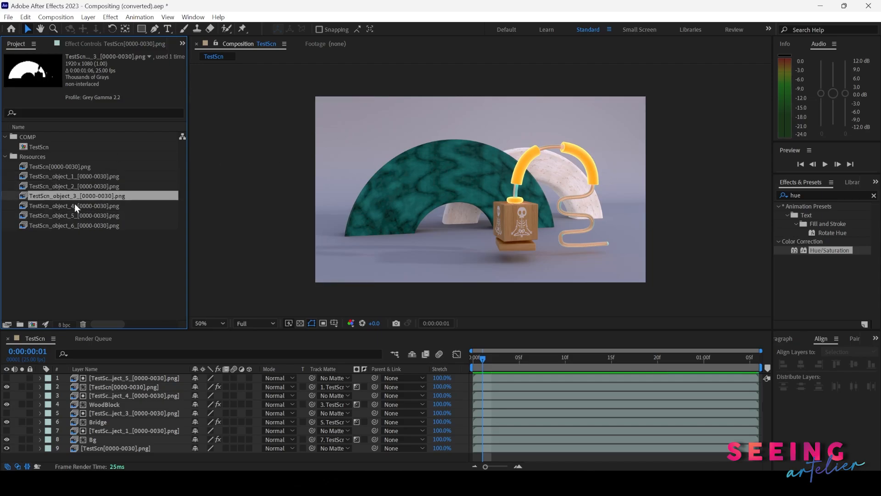
left_click(75, 205)
left_click(77, 225)
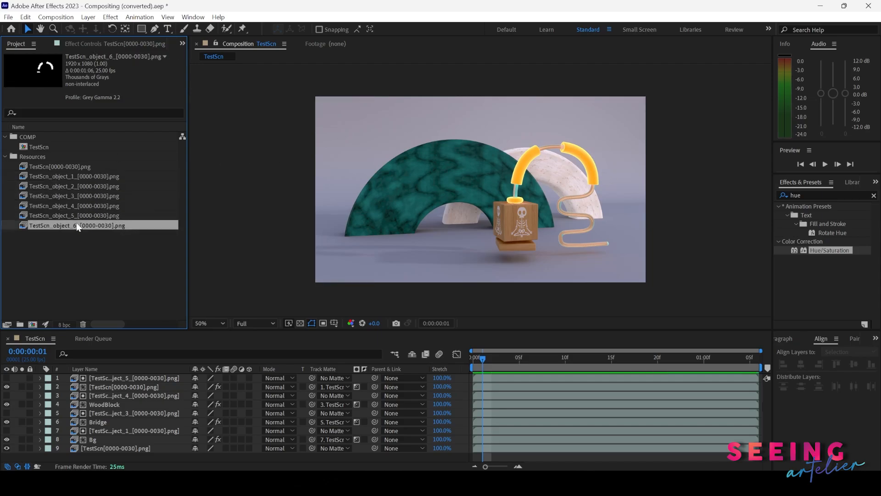
left_click(34, 146)
left_click_drag(44, 166, 90, 374)
left_click_drag(71, 227, 78, 377)
Step: Use the TestScn_object_6 layer as a luma matte for the render layer beneath it and rename that render layer "Tube_Supporter"
left_click(117, 388)
left_click(335, 386)
left_click(358, 256)
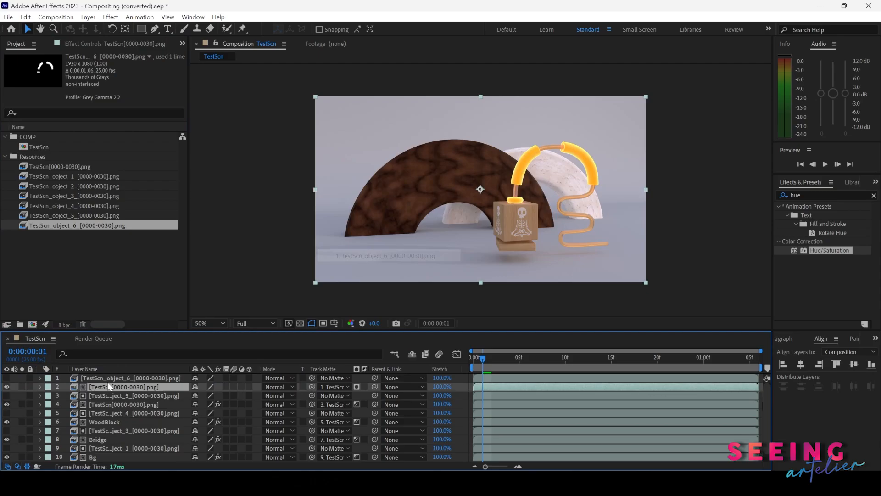
key("Return")
type("Tube_S")
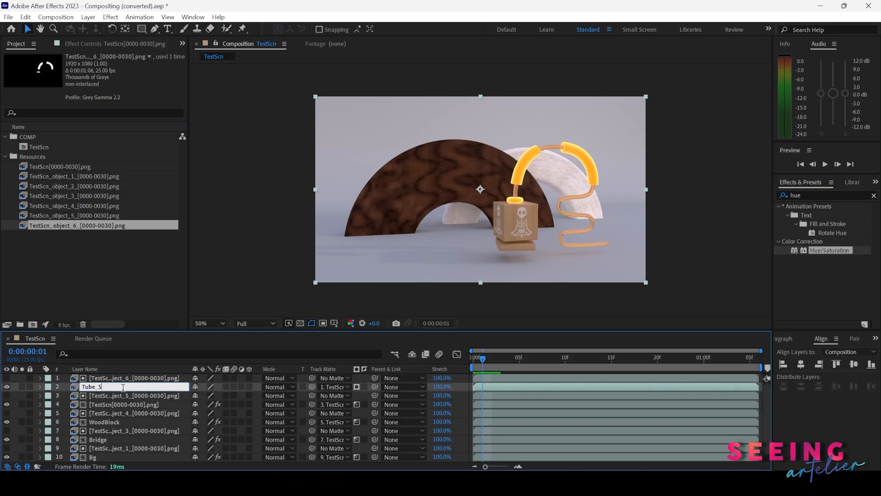
type("upporter")
key("Return")
Step: Solo the Tube_Supporter layer and try a Glow effect on it with Glow Threshold 57.6%
left_click(22, 387)
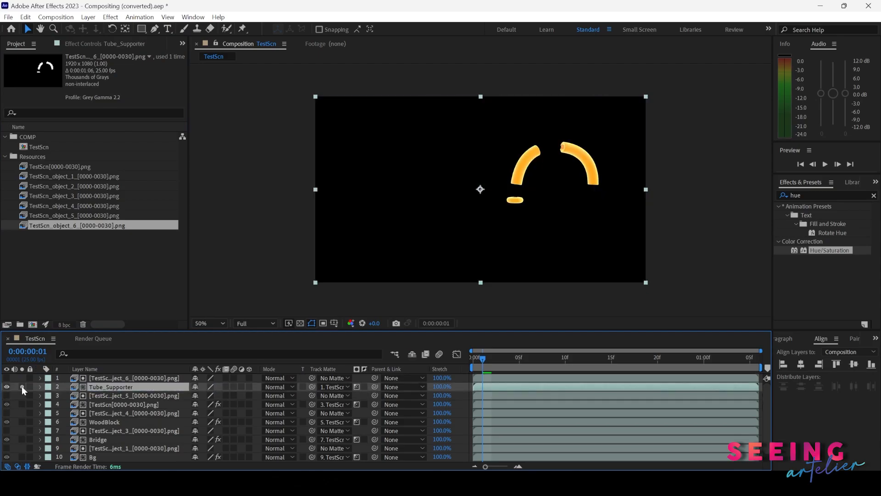
left_click(817, 198)
type("glow")
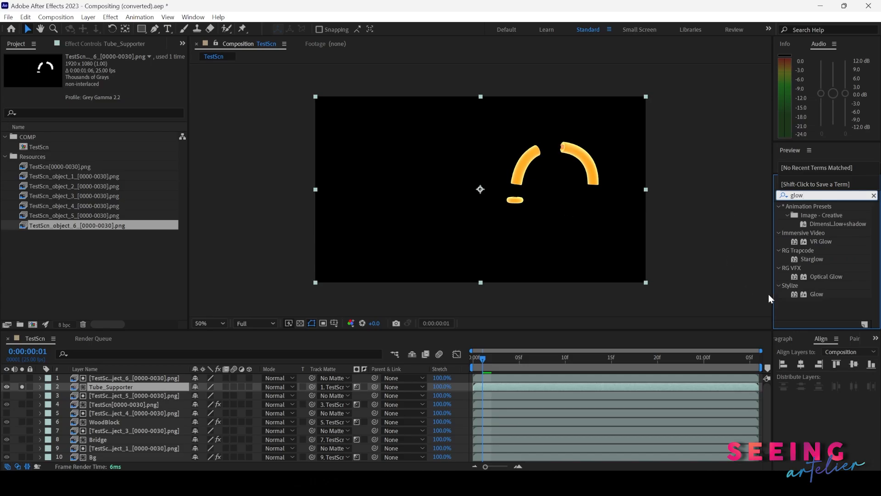
left_click_drag(819, 296, 97, 388)
left_click_drag(107, 85, 129, 85)
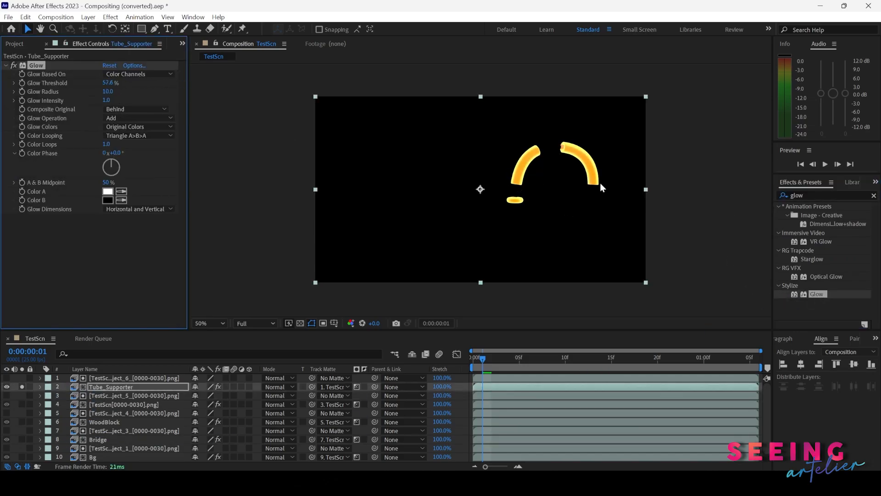
Step: Turn off solo for the Tube_Supporter layer, delete its Glow effect, and select the TestScn_object_6 matte layer
left_click(104, 377)
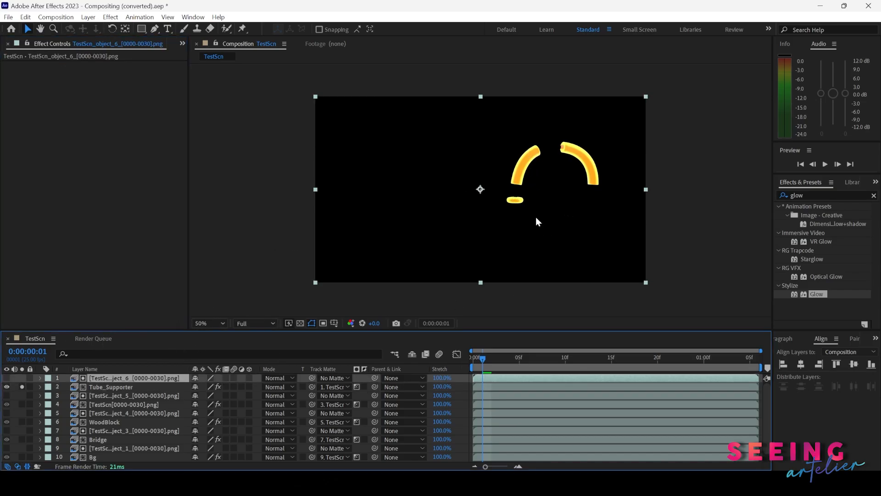
left_click(22, 387)
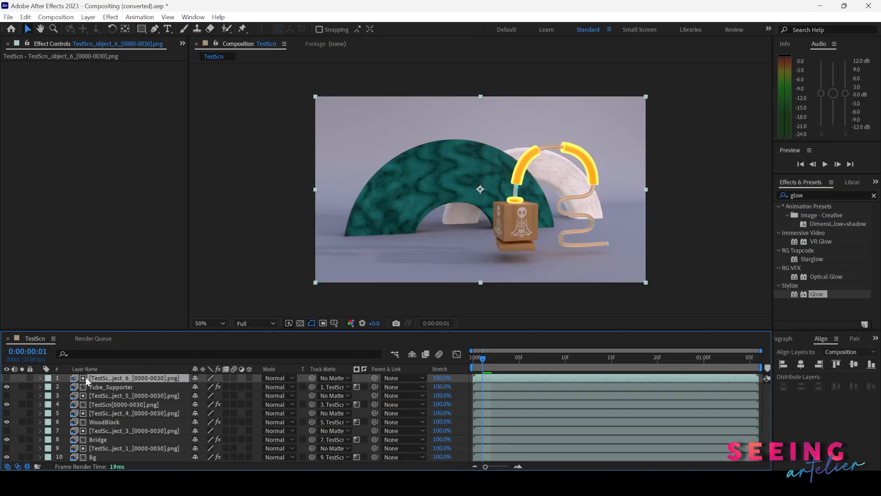
left_click(98, 387)
left_click(35, 65)
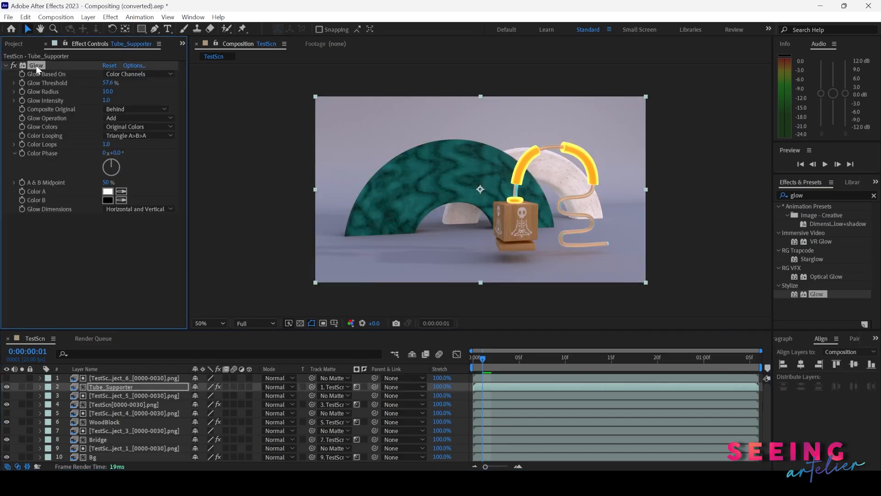
key("Delete")
left_click(110, 378)
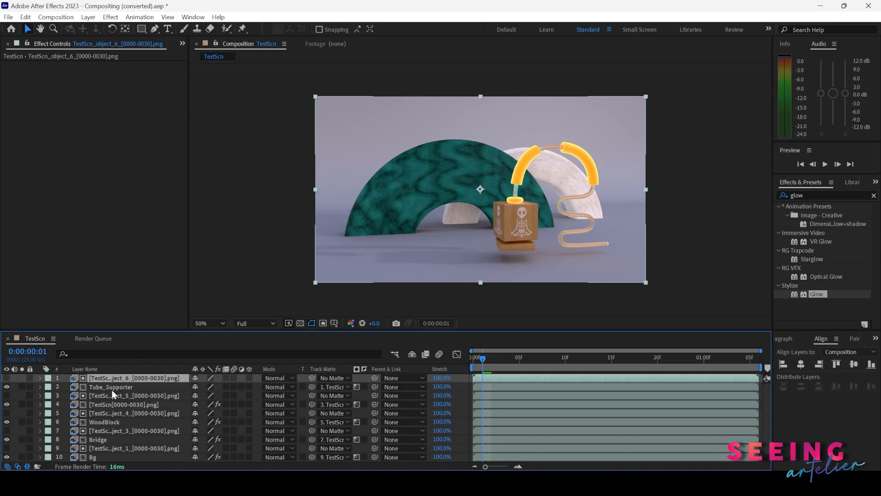
Step: Pre-compose the TestScn_object_6 matte and the Tube_Supporter layer together into a new composition named "Tube"
left_click(117, 388, "shift")
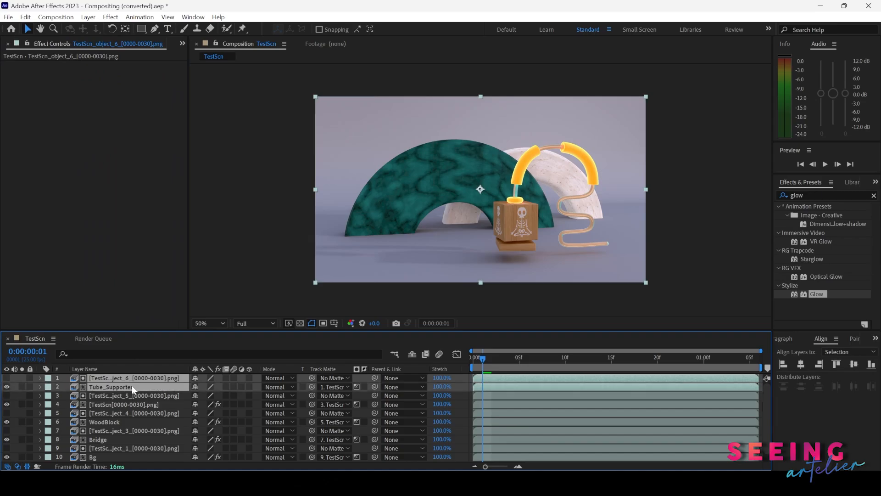
left_click(88, 17)
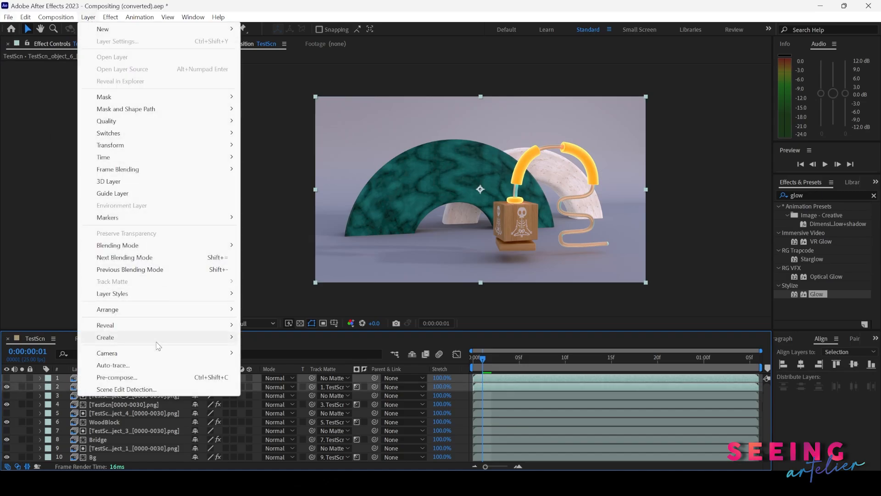
left_click(195, 377)
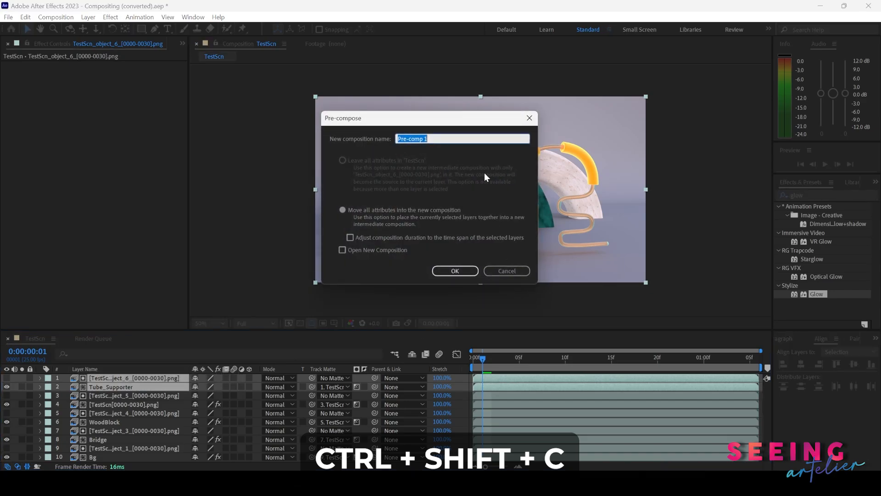
left_click_drag(450, 123, 599, 192)
type("Tube")
key("Return")
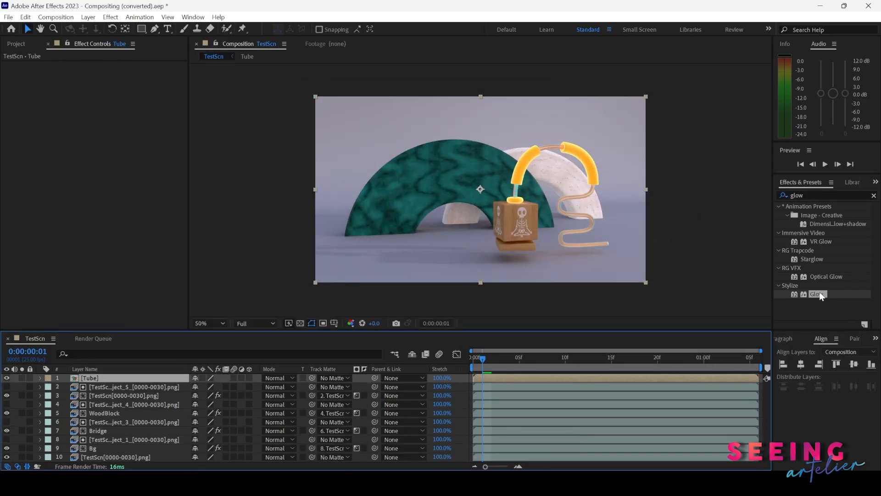
Step: Apply the Glow effect to the Tube pre-comp with Glow Radius 29 and Glow Threshold 70%
left_click_drag(820, 293, 546, 375)
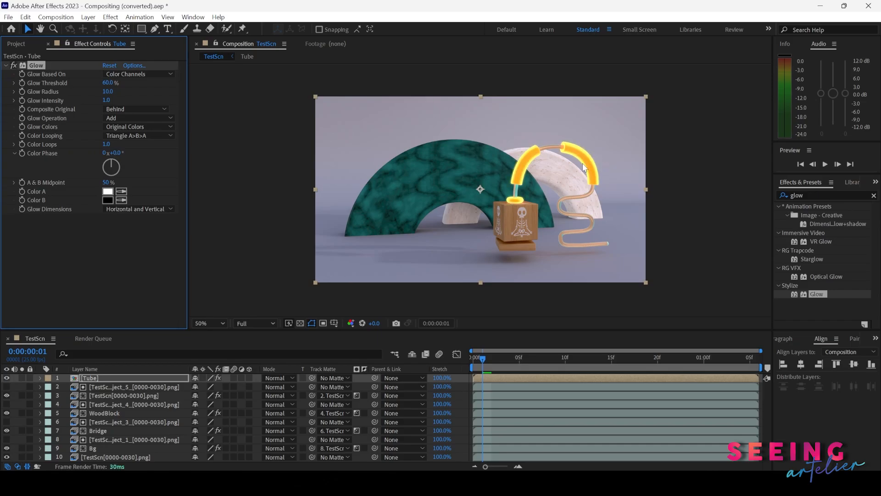
scroll(584, 168, "up", 2)
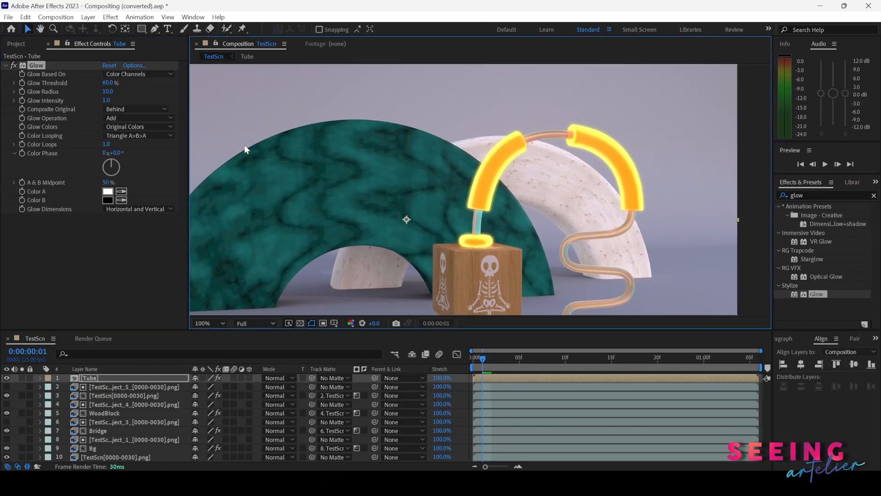
left_click_drag(107, 92, 121, 92)
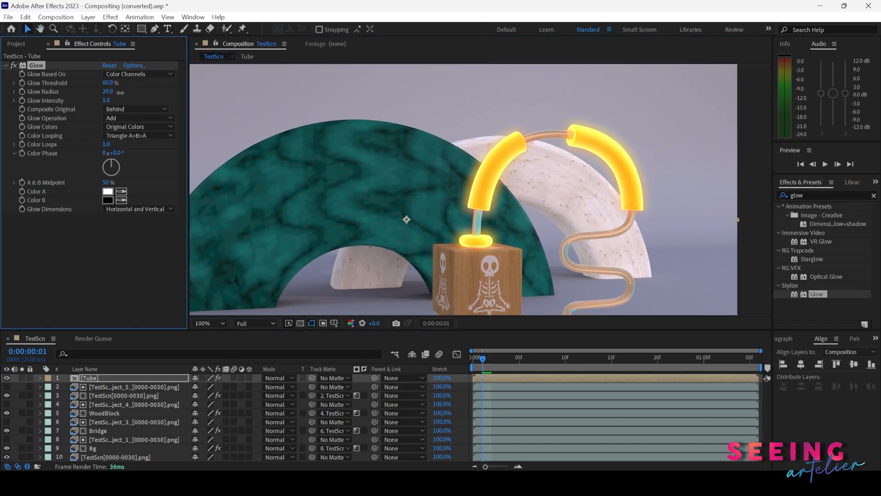
mouse_move(109, 83)
left_mouse_down()
mouse_move(94, 83)
mouse_move(126, 84)
left_mouse_up()
left_click(108, 83)
type("70")
key("Return")
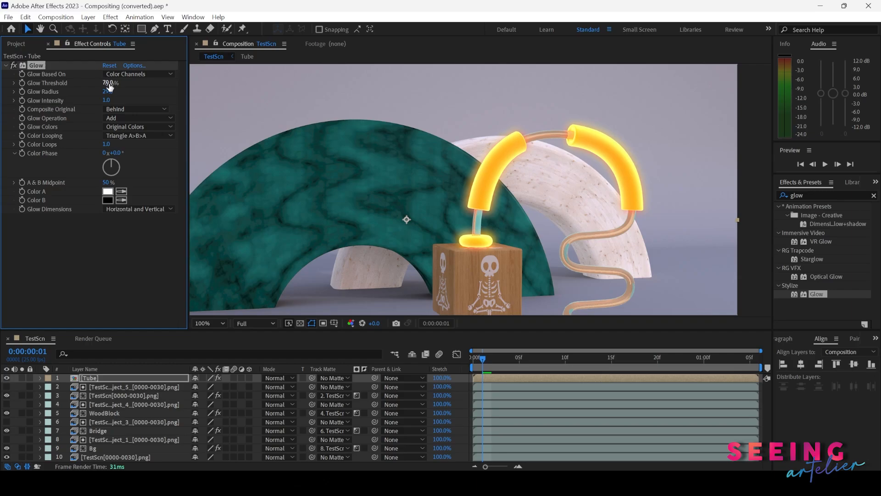
key("comma")
key("comma")
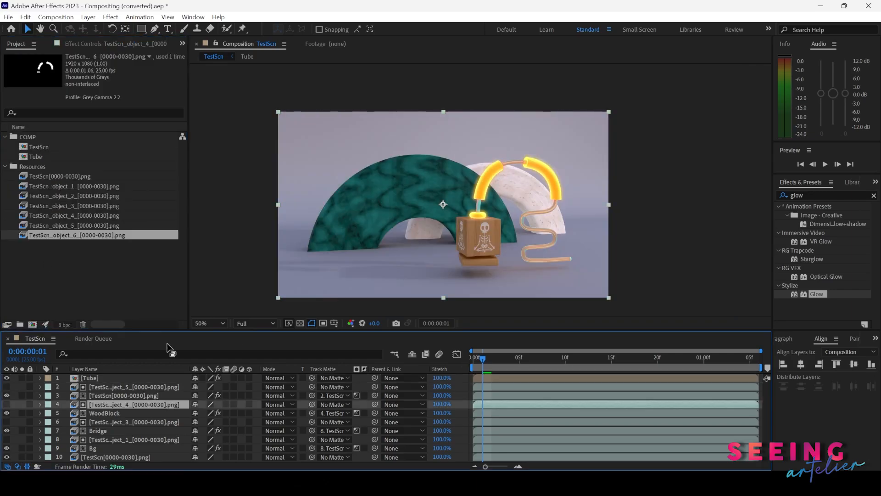
Step: Create an adjustment layer and move it above all other layers in the TestScn composition
left_click(88, 17)
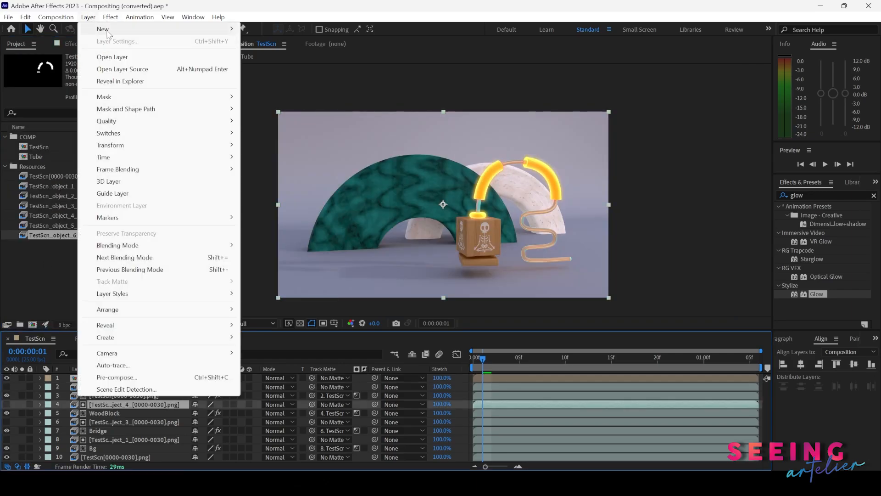
mouse_move(109, 31)
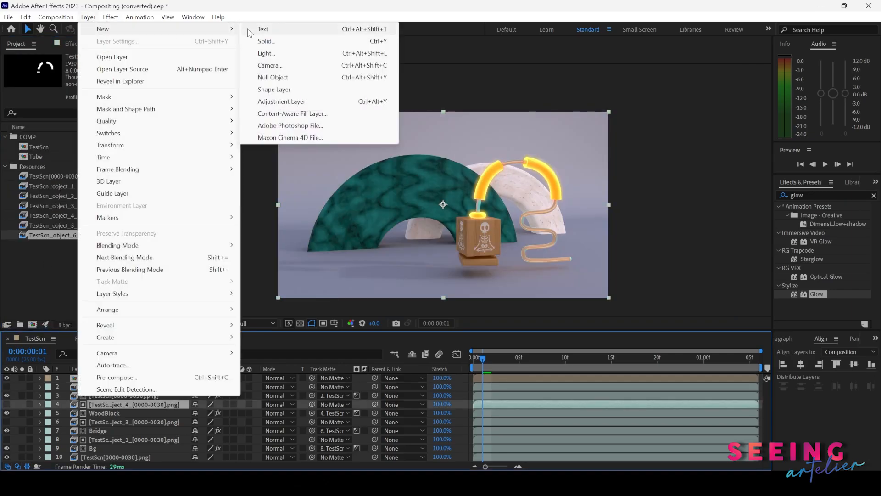
left_click(282, 101)
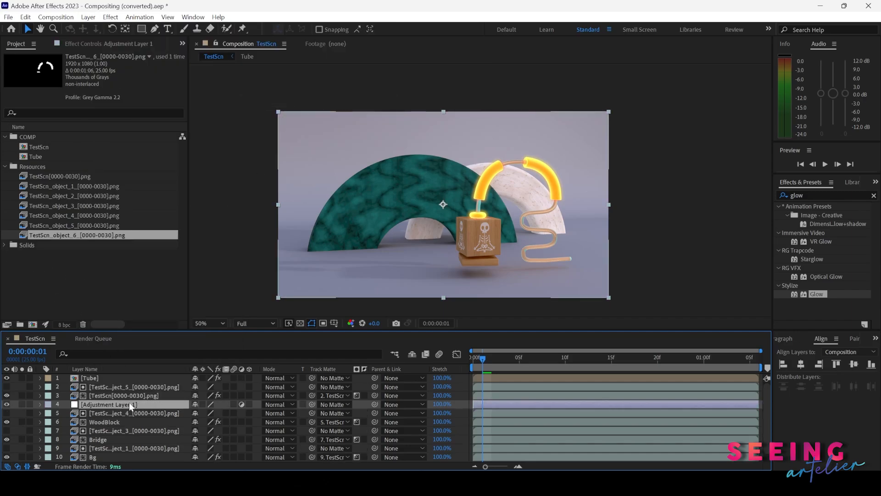
left_click_drag(129, 403, 113, 381)
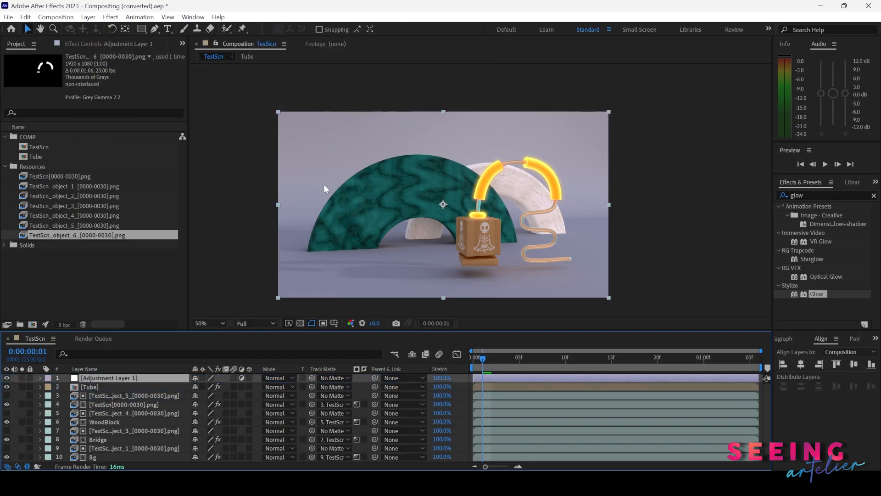
Step: Find the Color Balance effect and apply it to the adjustment layer
left_click(873, 195)
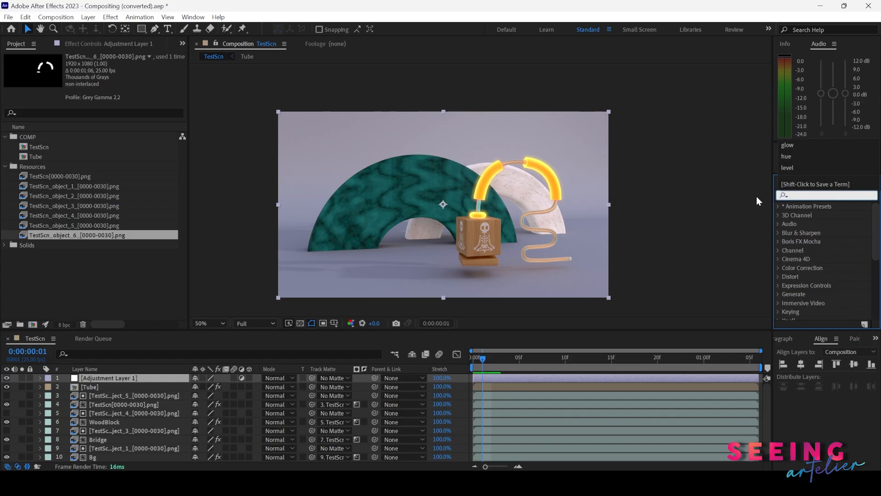
type("color")
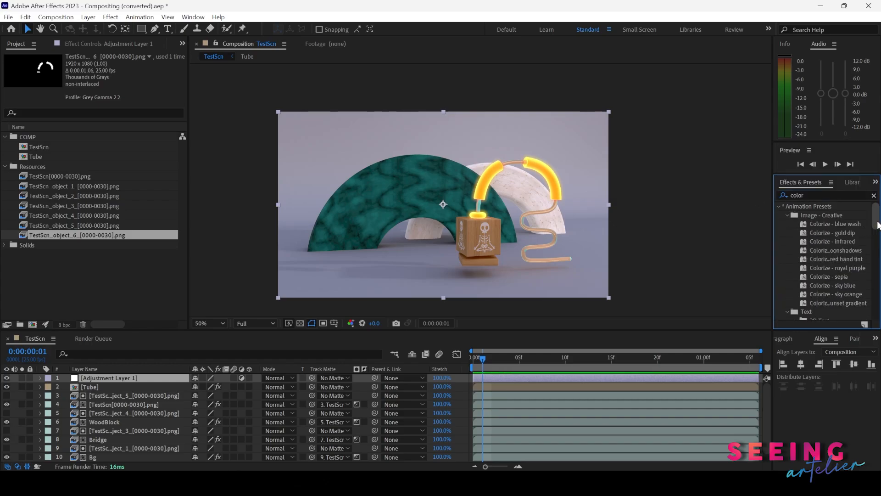
type(" bal")
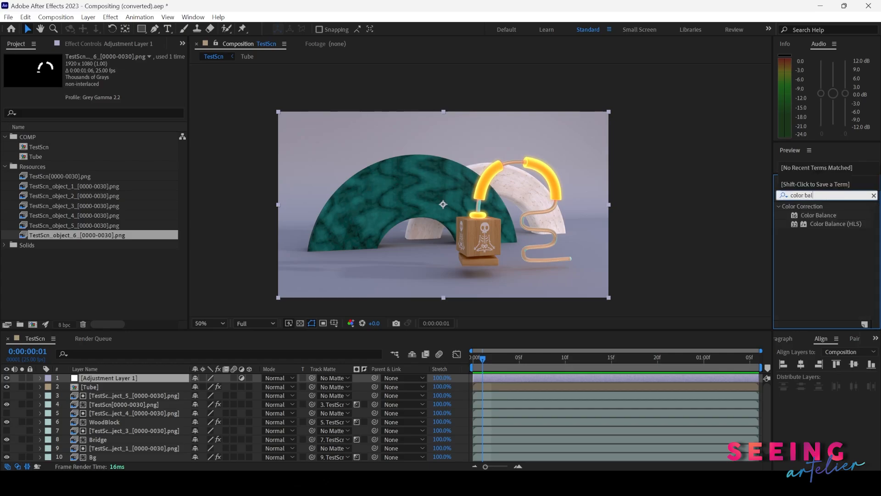
type("ance")
double_click(820, 214)
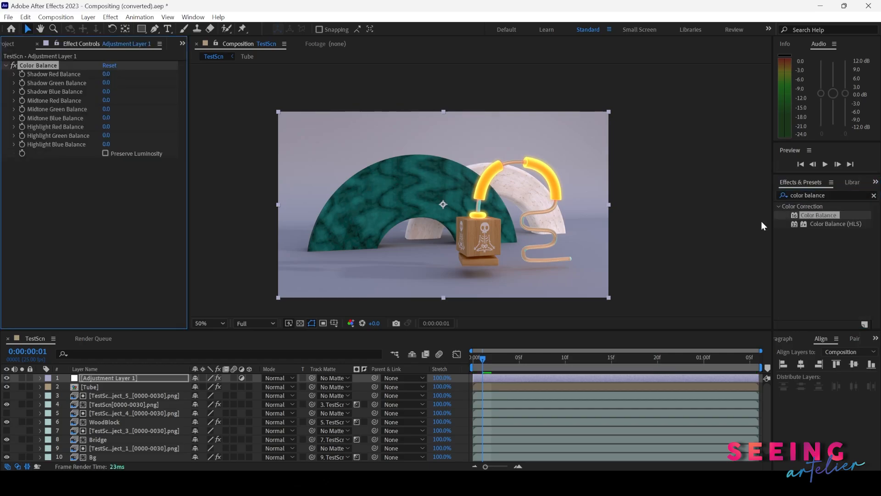
Step: Set the Color Balance to Shadow Blue 20, Highlight Red 30, Midtone Blue 10 and Midtone Green 10
left_click(106, 92)
type("20")
key("Return")
left_click(104, 128)
type("30")
key("Return")
left_click(107, 118)
key("Return")
left_click(106, 110)
type("10")
key("Return")
Step: Find the Exposure color correction effect and add it to the adjustment layer beneath Color Balance
left_click(822, 196)
type("level")
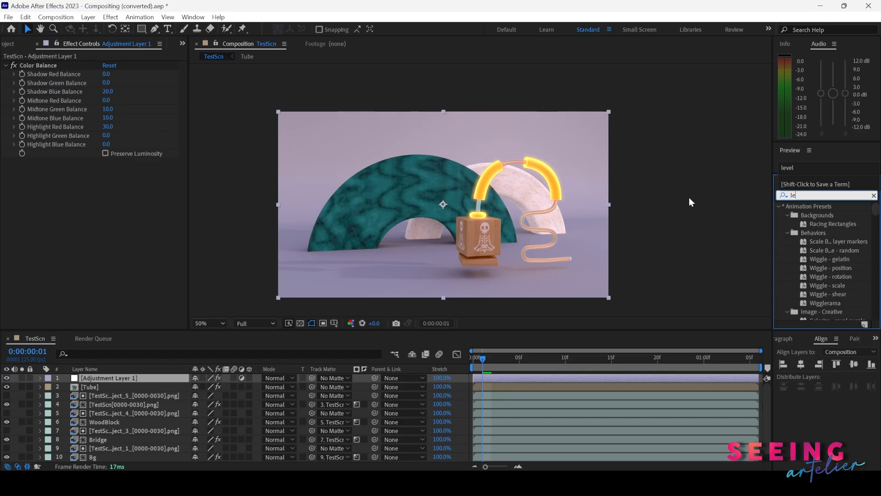
left_click_drag(822, 195, 728, 204)
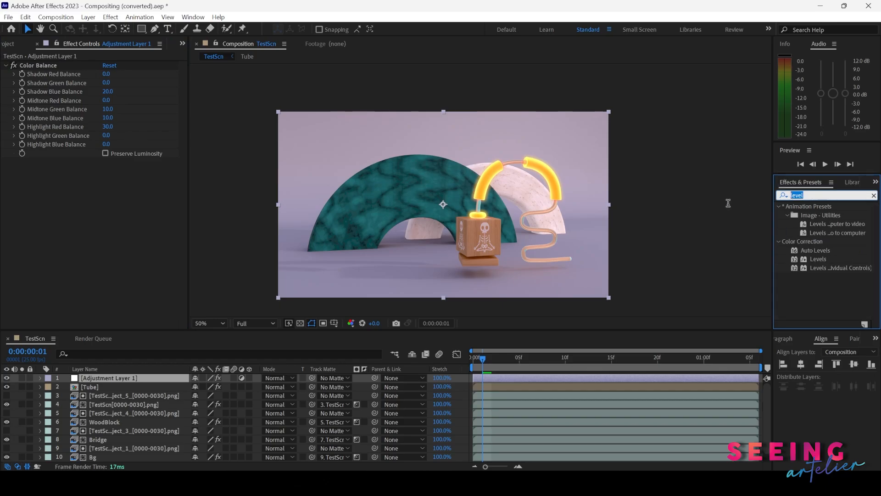
type("expo")
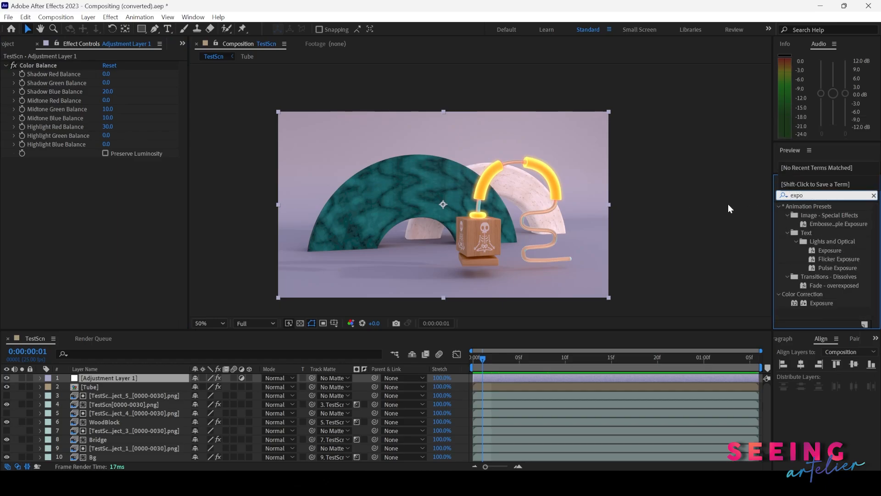
left_click_drag(817, 303, 106, 206)
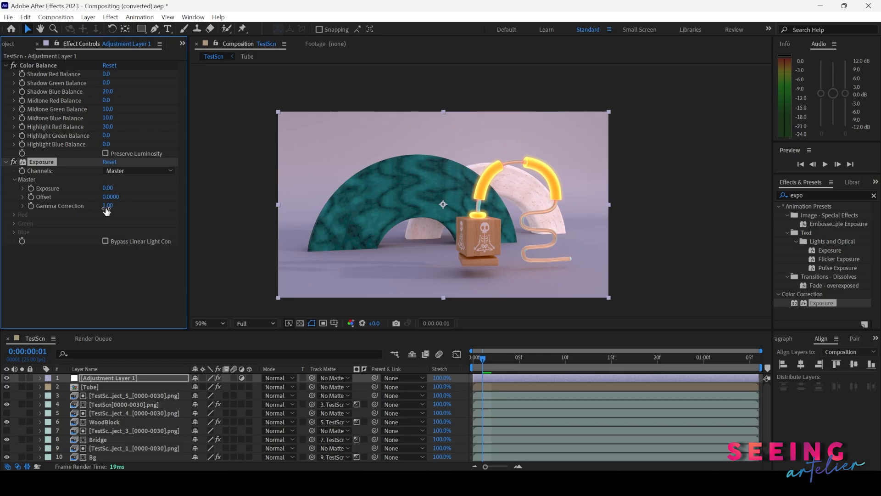
Step: Set the adjustment layer's master Exposure to 0.2 and collapse its effects
left_click(107, 188)
key("Return")
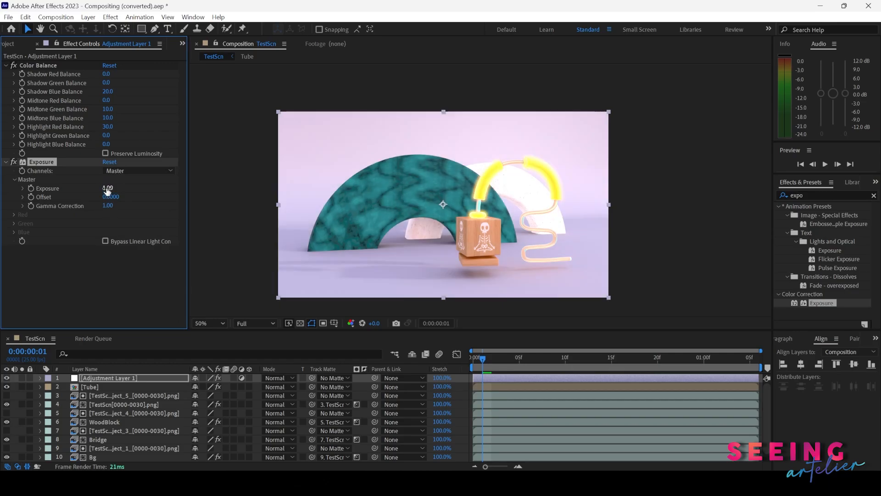
left_click(107, 187)
type("0.2")
key("Return")
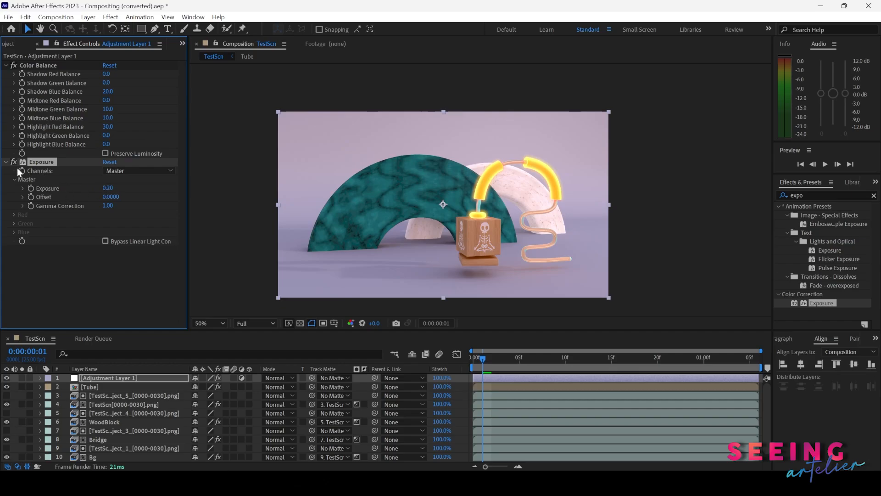
left_click(6, 162, "ctrl")
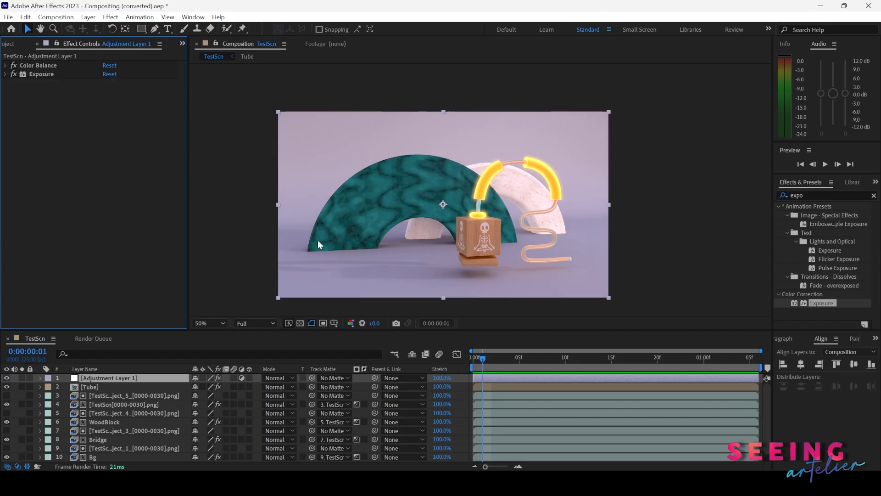
Step: Import bokeh.jpg from the Still folder into Resources, place it directly beneath Adjustment Layer 1 and scale it to 232%
left_click(11, 46)
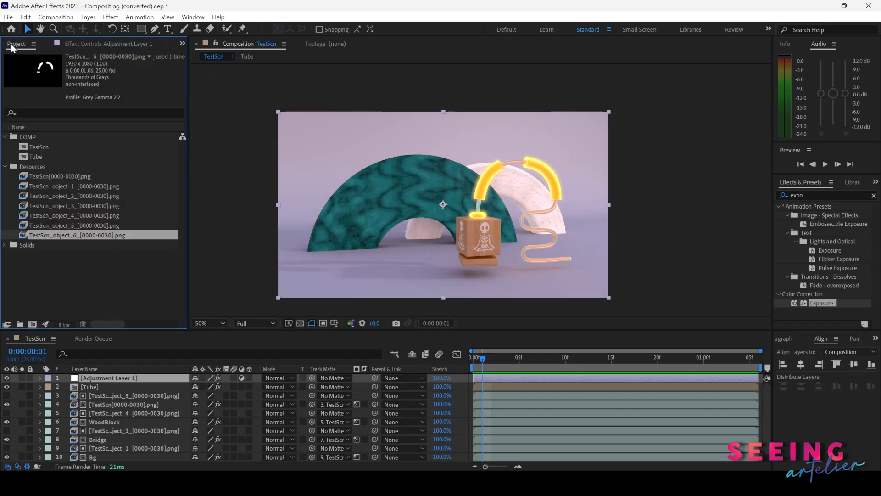
left_click(31, 169)
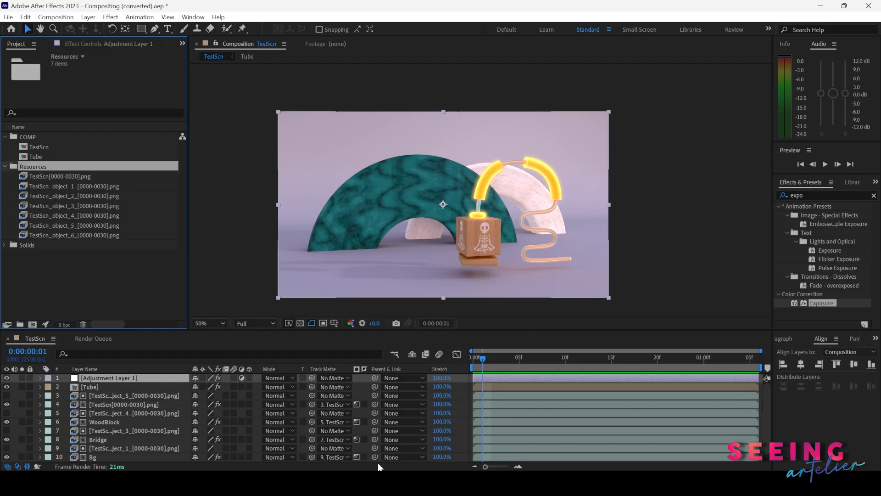
left_click(431, 482)
left_click(493, 436)
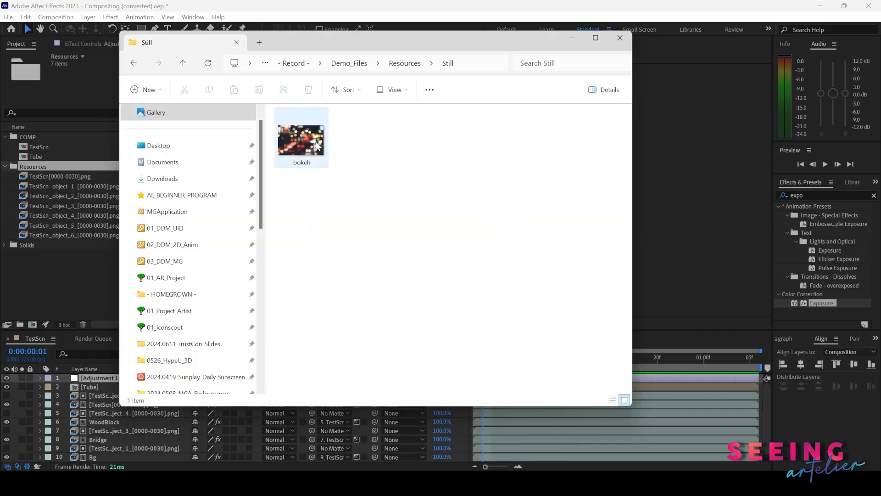
left_click(317, 146)
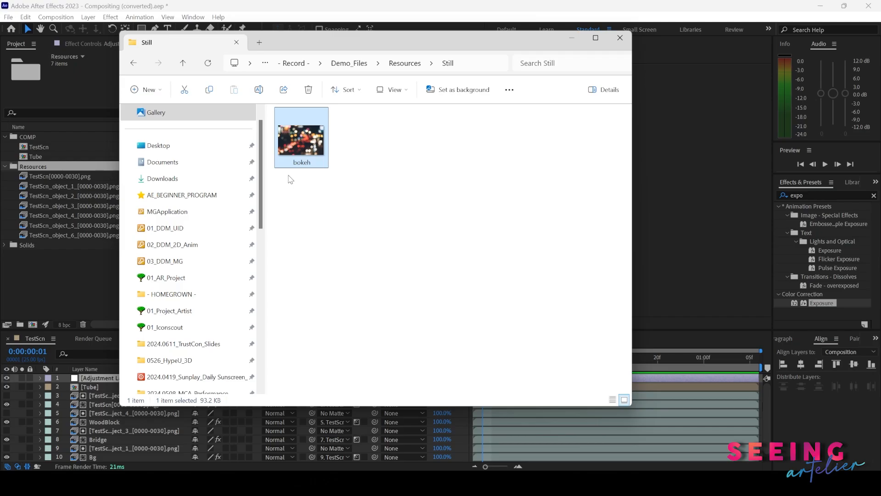
left_click_drag(298, 155, 97, 384)
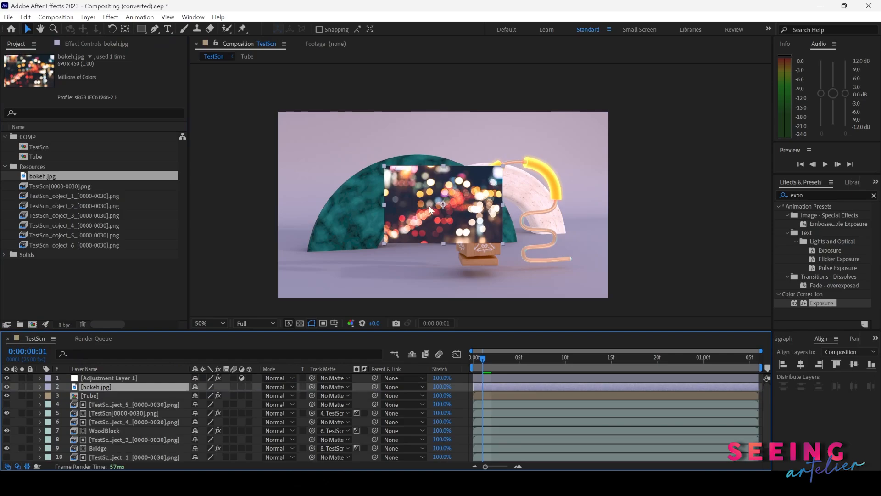
key("s")
left_click_drag(208, 396, 281, 398)
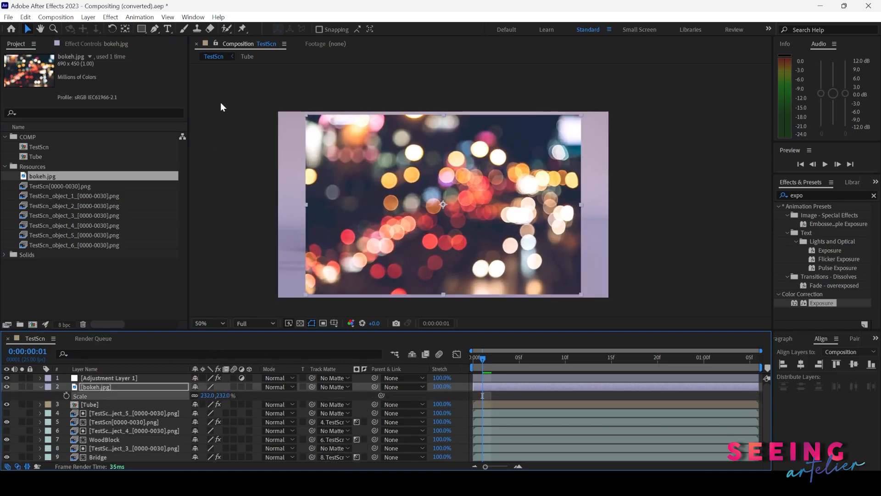
Step: Draw a closed curved Pen mask on the bokeh.jpg layer around the tube and wood block, and feather it 152 pixels
left_click(154, 29)
left_click_drag(486, 130, 525, 116)
left_click_drag(415, 228, 422, 266)
left_click_drag(536, 265, 574, 257)
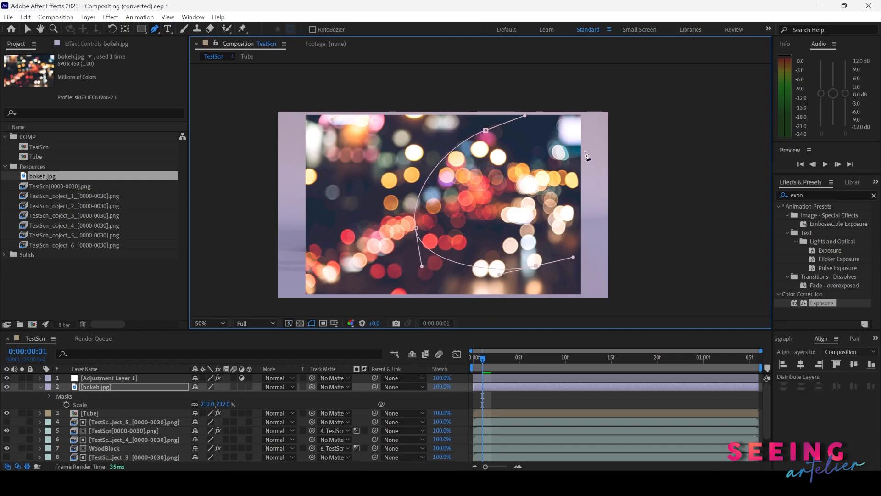
left_click_drag(588, 142, 586, 118)
left_click_drag(487, 131, 461, 134)
key("f")
left_click_drag(209, 405, 278, 399)
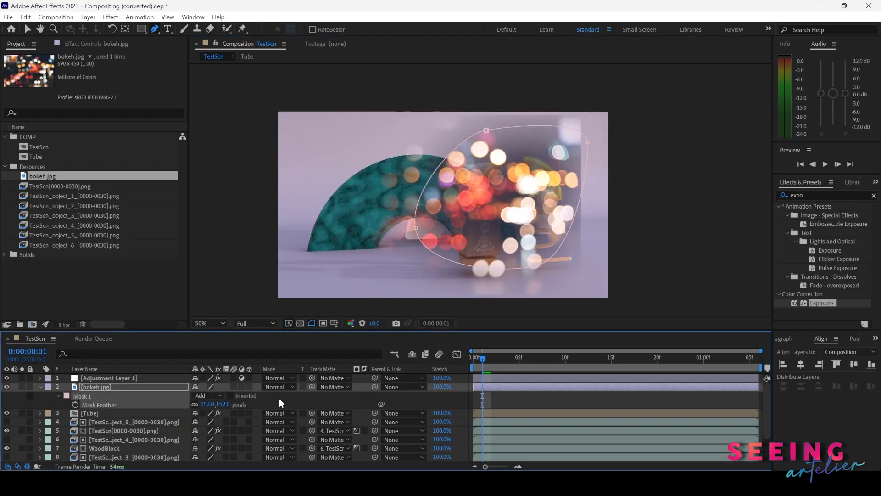
Step: Move the two upper points of the bokeh mask to tighten it around the tube, and reselect the bokeh.jpg layer
key("v")
left_click_drag(590, 145, 556, 143)
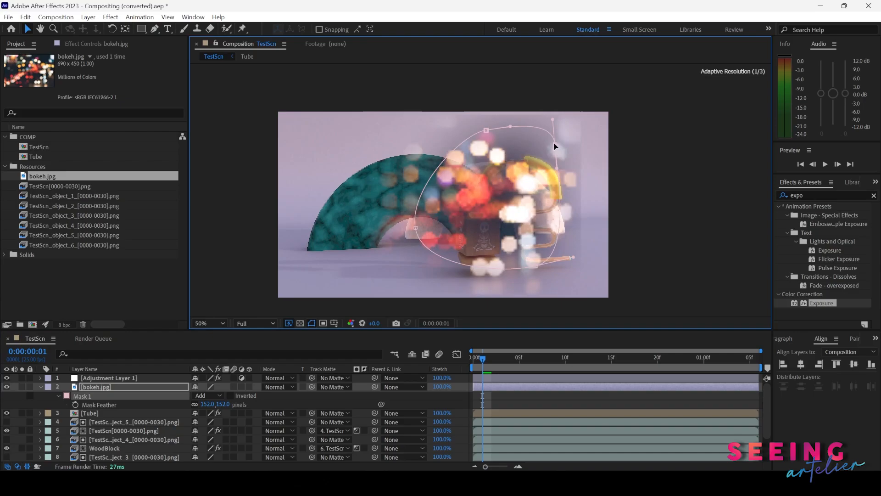
left_click_drag(485, 130, 481, 137)
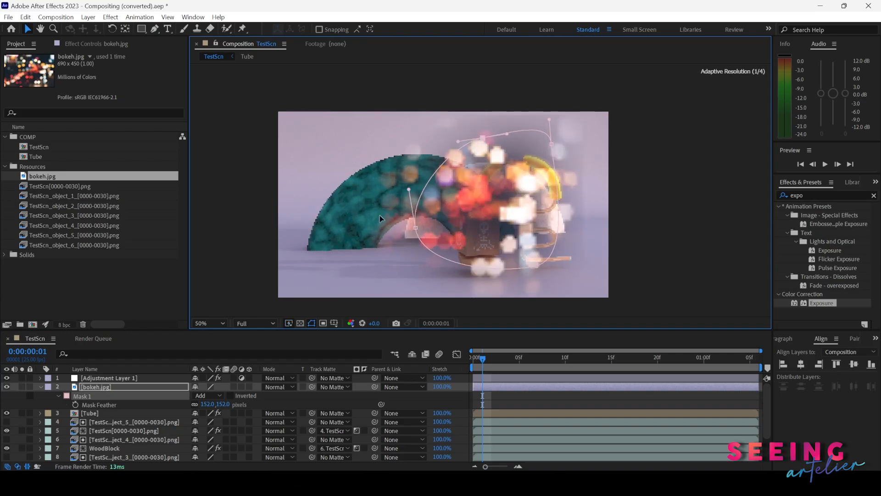
left_click(130, 433)
left_click(111, 386)
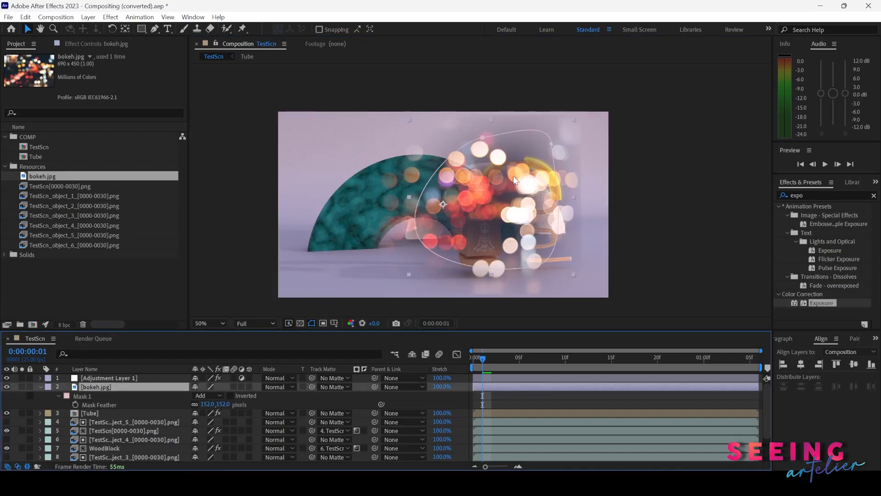
Step: Move the bokeh.jpg layer to the upper-right corner of the frame and rotate it to -24°
left_click_drag(514, 188, 592, 120)
key("r")
left_click_drag(209, 396, 191, 387)
left_click_drag(525, 150, 569, 143)
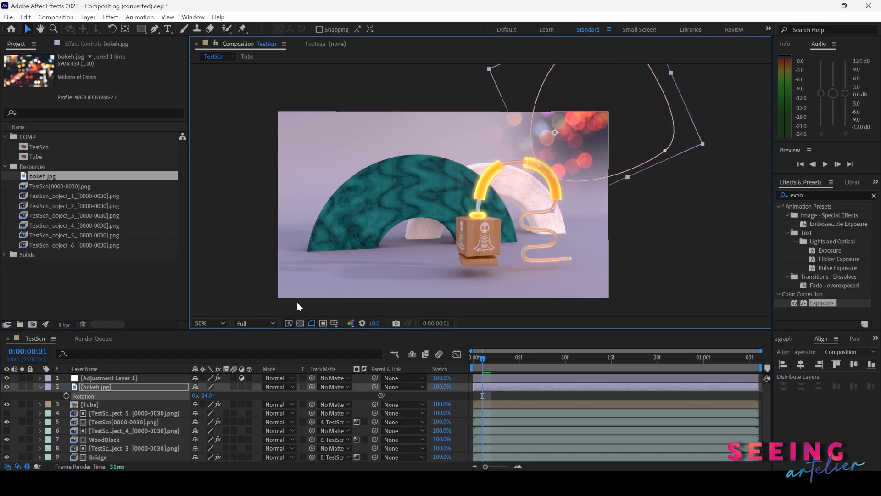
Step: Scale the bokeh.jpg layer to 263%, set its blending mode to Screen and nudge it further right
key("s")
left_click_drag(206, 397, 220, 397)
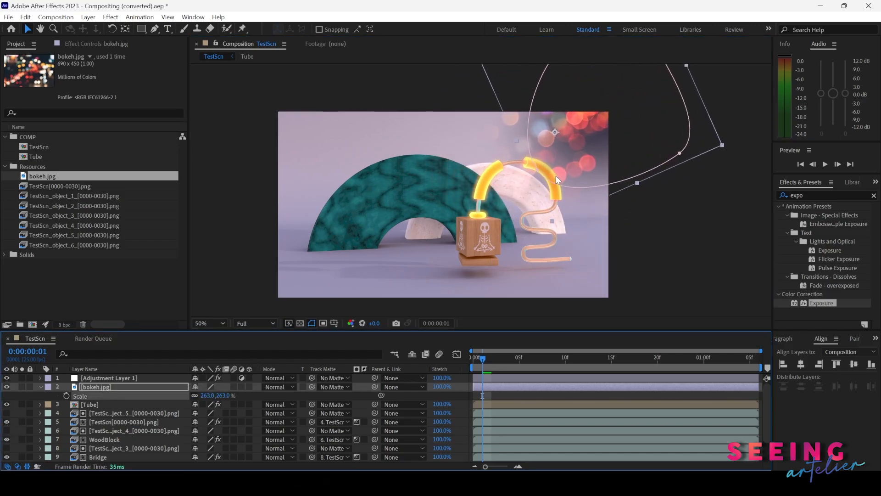
left_click(279, 387)
left_click(317, 147)
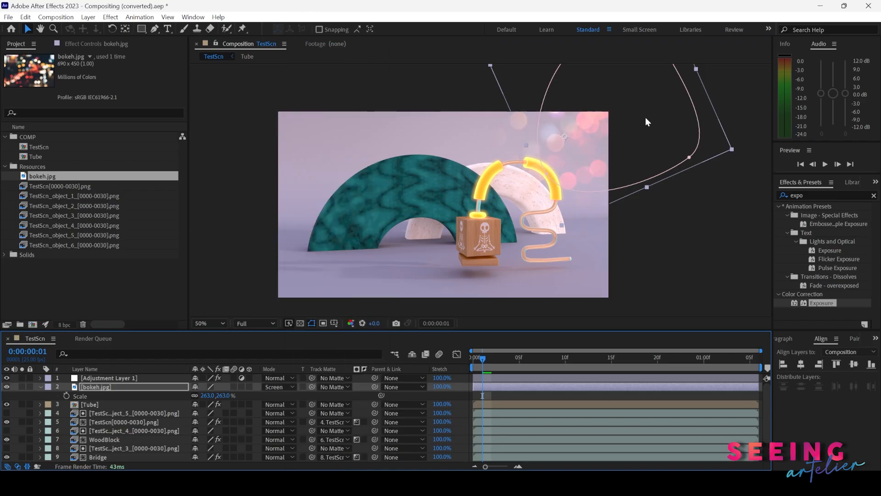
left_click_drag(582, 139, 591, 141)
left_click(587, 263)
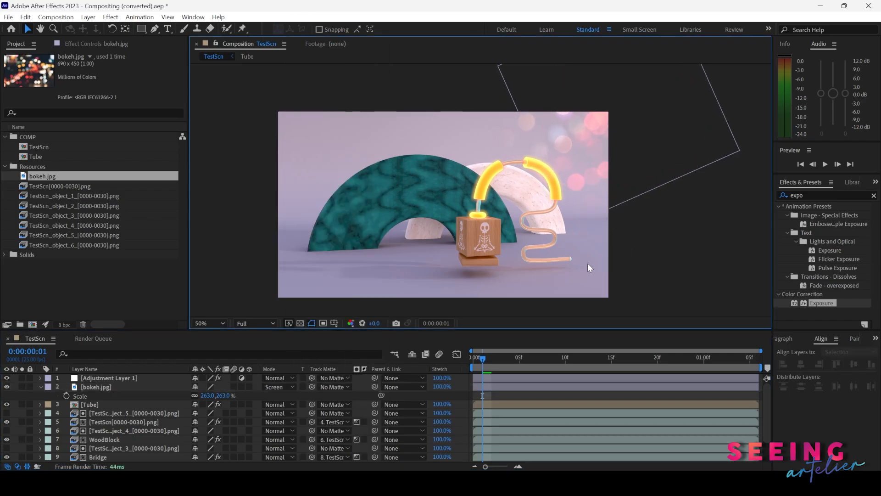
Step: Enlarge the bokeh.jpg layer to 350% and reposition it over the frame's upper-right corner
left_click(594, 124)
left_click(651, 110)
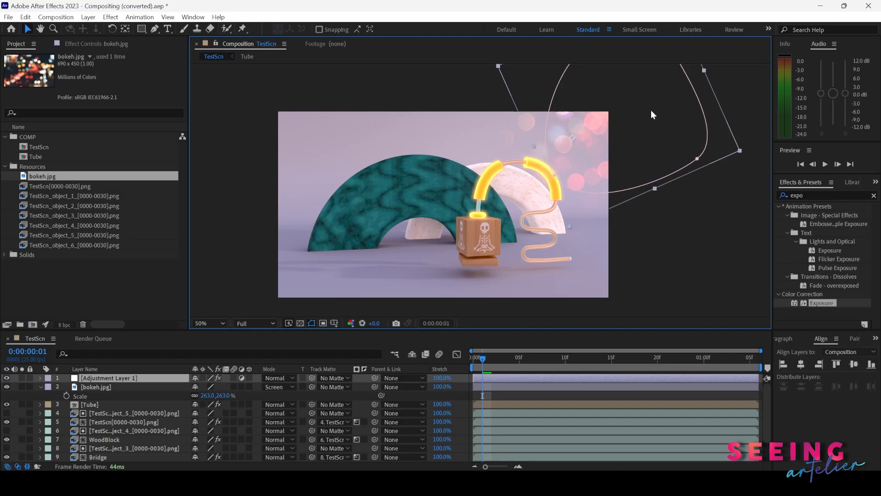
mouse_move(659, 141)
left_mouse_down()
mouse_move(654, 148)
mouse_move(658, 140)
left_mouse_up()
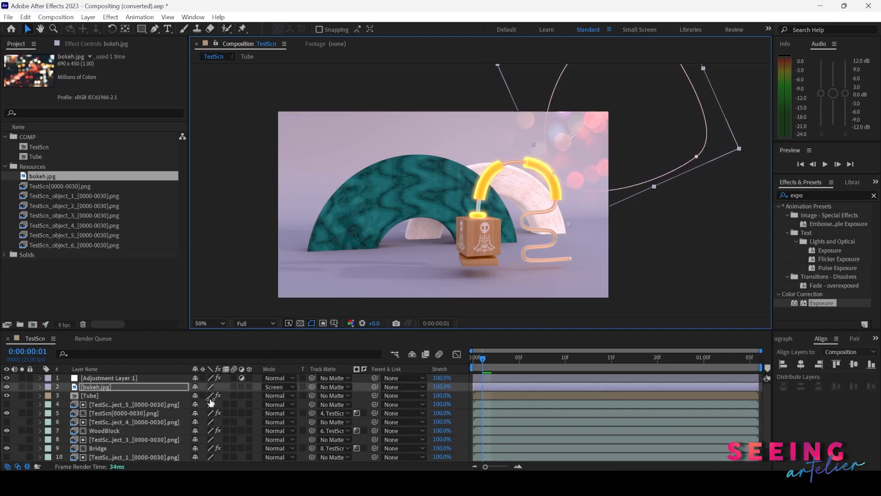
left_click_drag(214, 395, 254, 395)
left_click_drag(626, 155, 637, 137)
Step: Apply Gaussian Blur to the bokeh.jpg layer with a Blurriness of 5
left_click(791, 196)
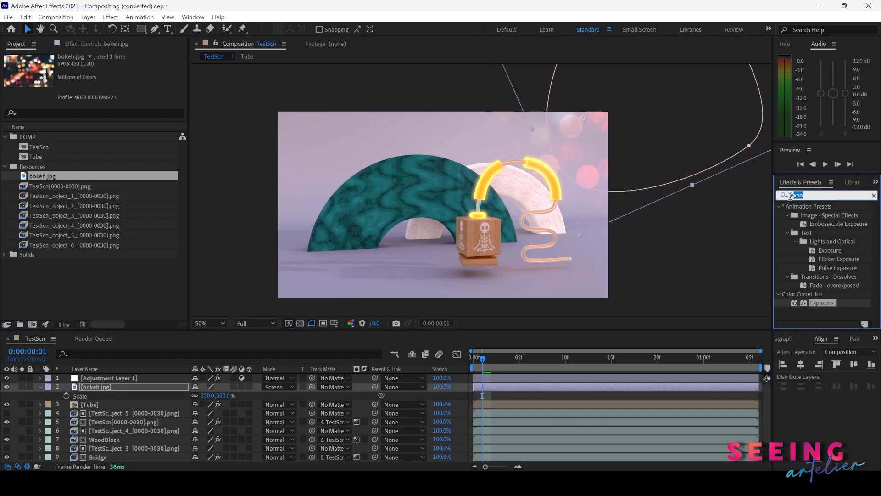
key("BackSpace")
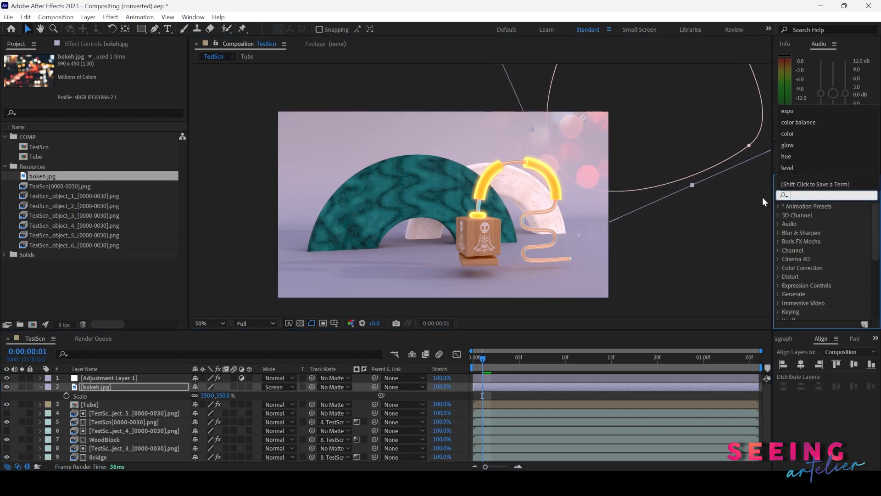
type("gaus")
double_click(826, 216)
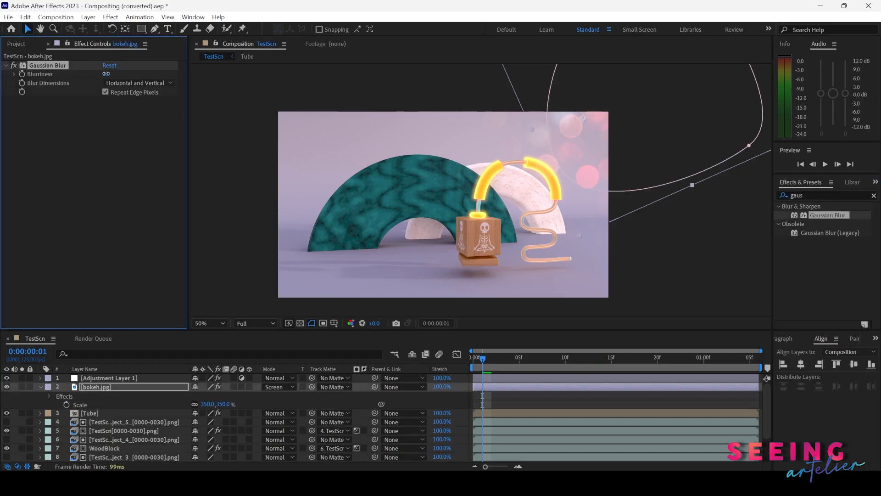
left_click(107, 73)
type("10")
key("Return")
left_click(108, 74)
type("5")
key("Return")
Step: Apply Hue/Saturation to the bokeh.jpg layer with Master Saturation at -100
left_click(812, 195)
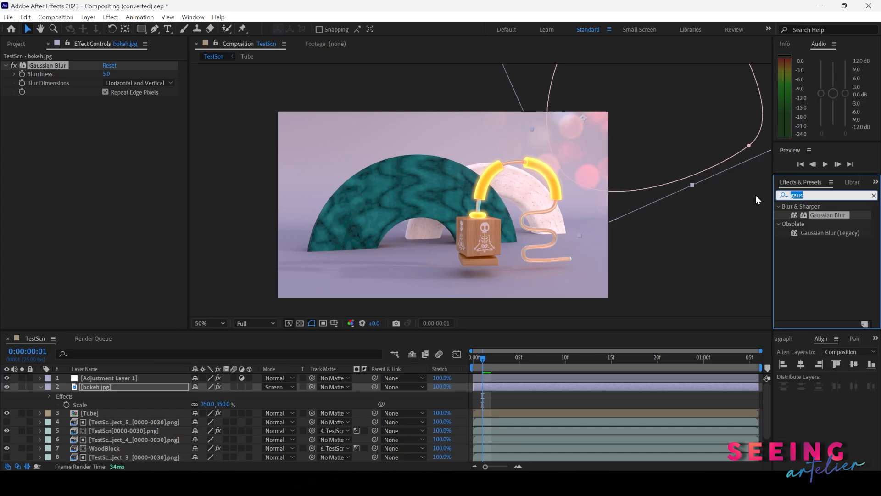
type("hue")
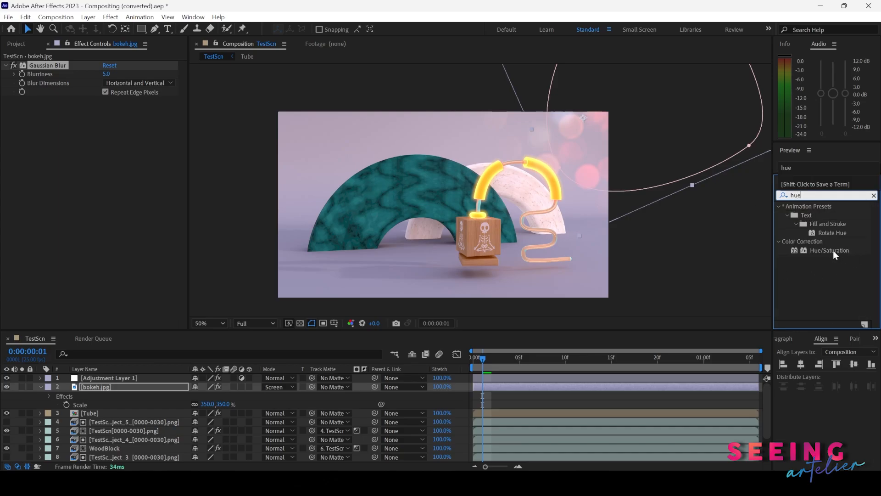
left_click_drag(833, 249, 109, 182)
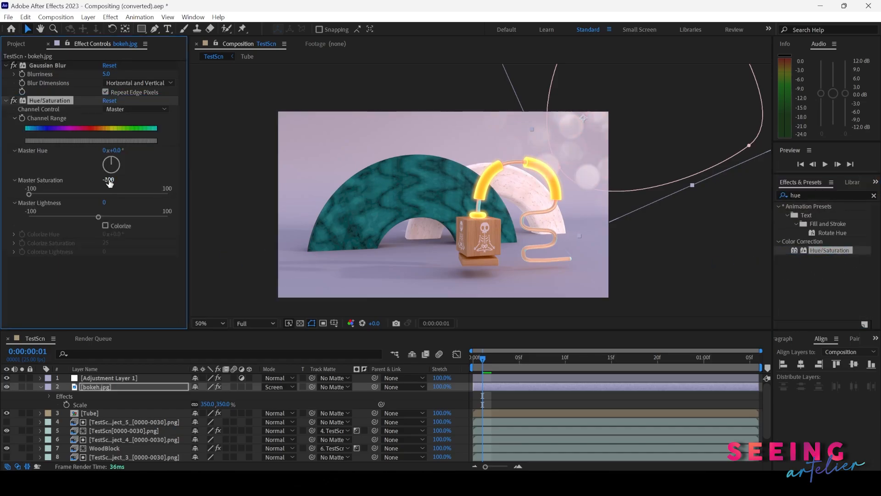
left_click(110, 182)
left_click(107, 236)
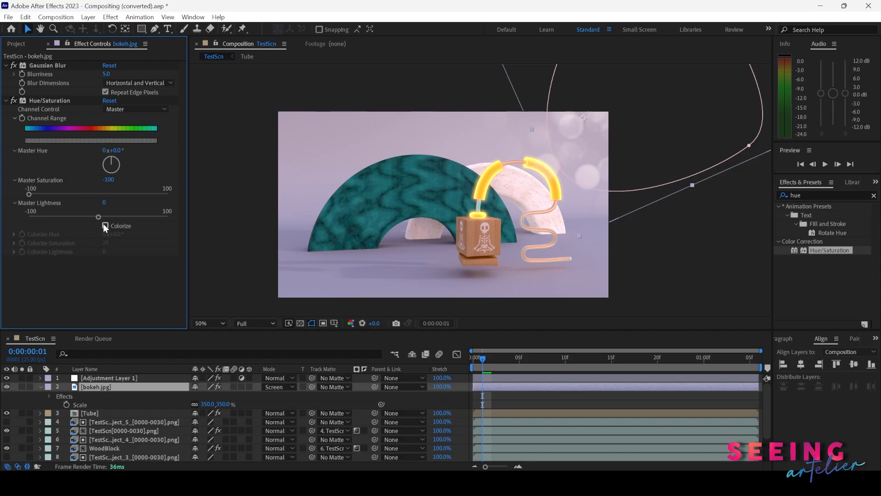
Step: Colorize the bokeh.jpg layer with a hue of 26° and saturation of 82, and shift it slightly upward
left_click(105, 225)
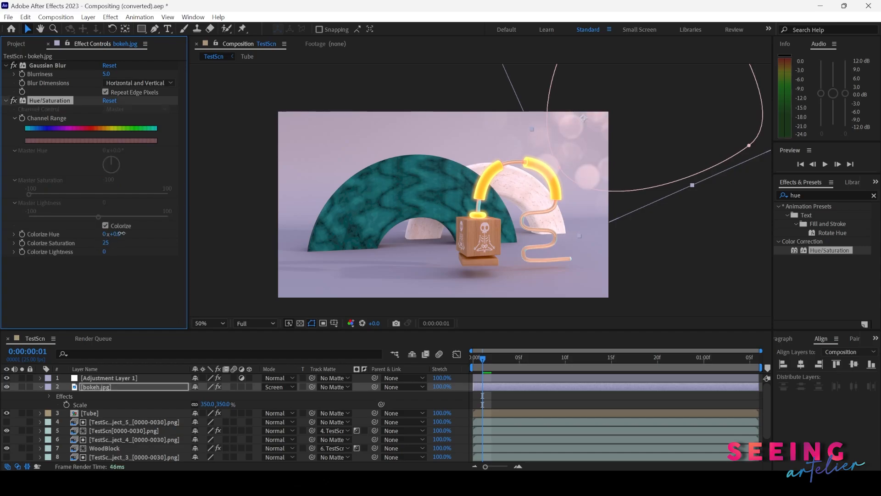
mouse_move(105, 243)
left_mouse_down()
mouse_move(122, 242)
mouse_move(120, 235)
left_mouse_up()
left_click_drag(653, 71, 656, 56)
Step: Set the bokeh.jpg layer's opacity to 50% and its blending mode to Add
key("t")
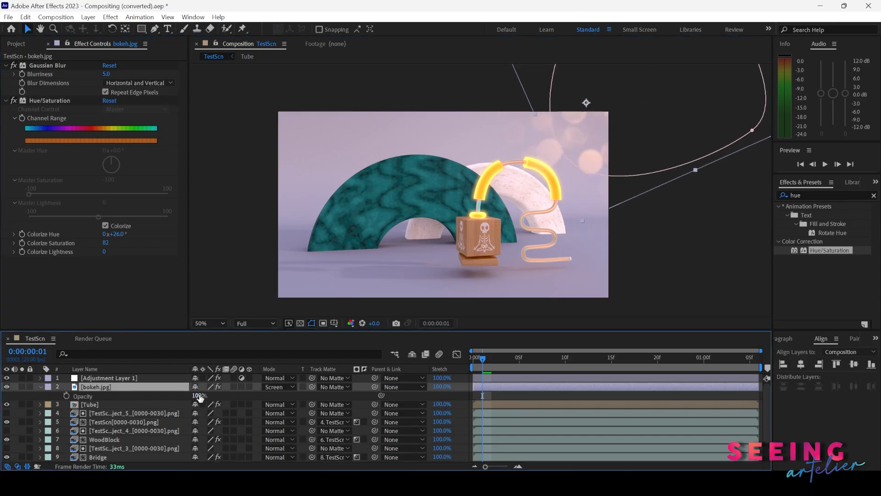
left_click(201, 395)
key("Return")
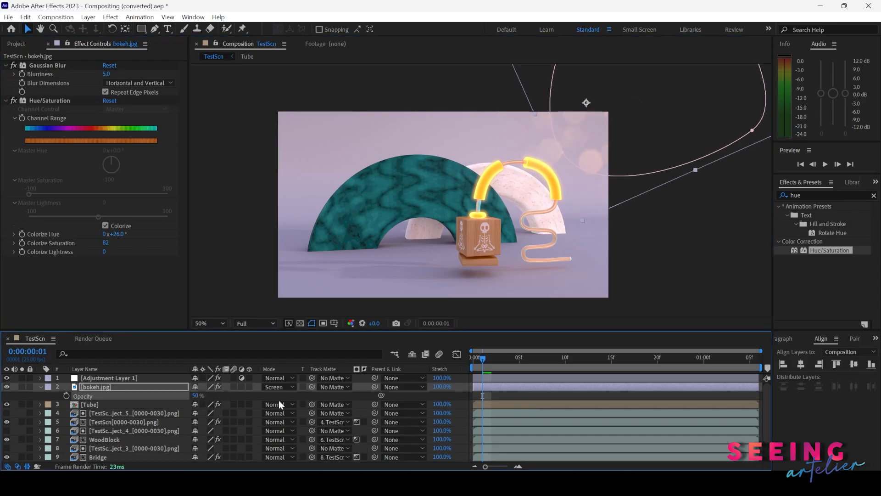
left_click(234, 397)
left_click(278, 386)
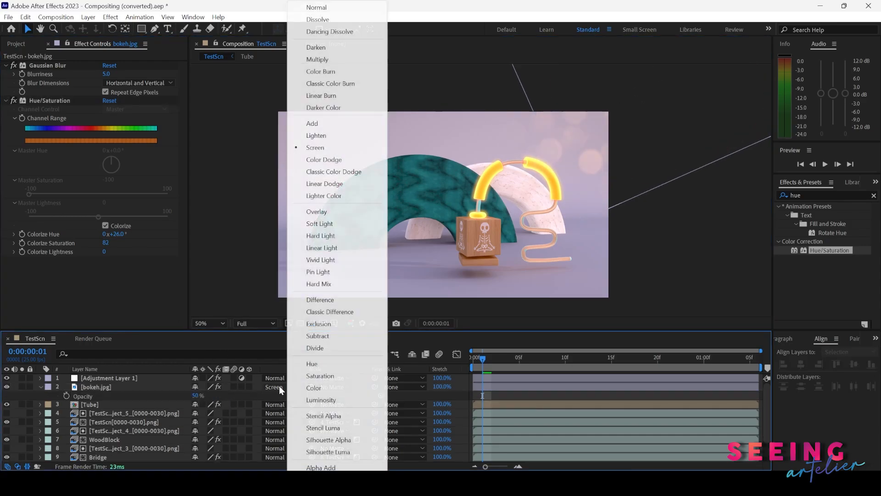
left_click(326, 125)
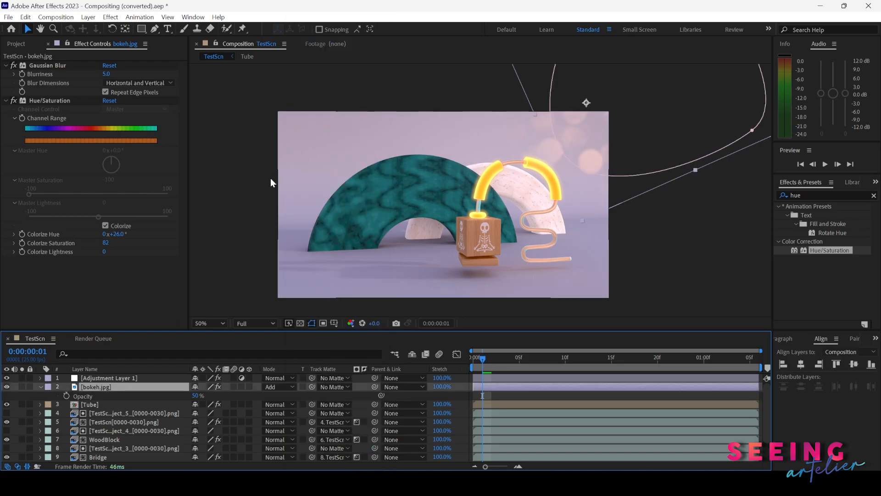
left_click(245, 187)
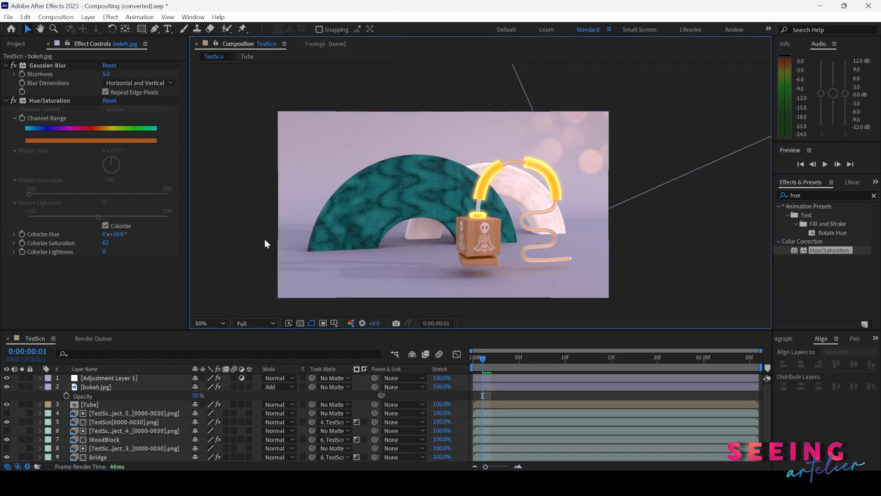
Step: Duplicate the bokeh.jpg layer, move the copy to the left side of the frame and rotate it to 142°
left_click(42, 387)
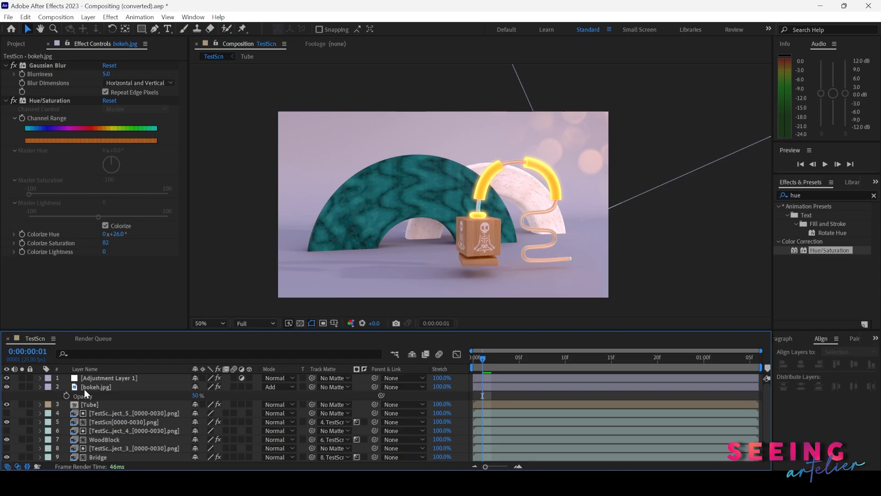
left_click(98, 389)
key("ctrl+d")
left_click_drag(609, 144, 248, 231)
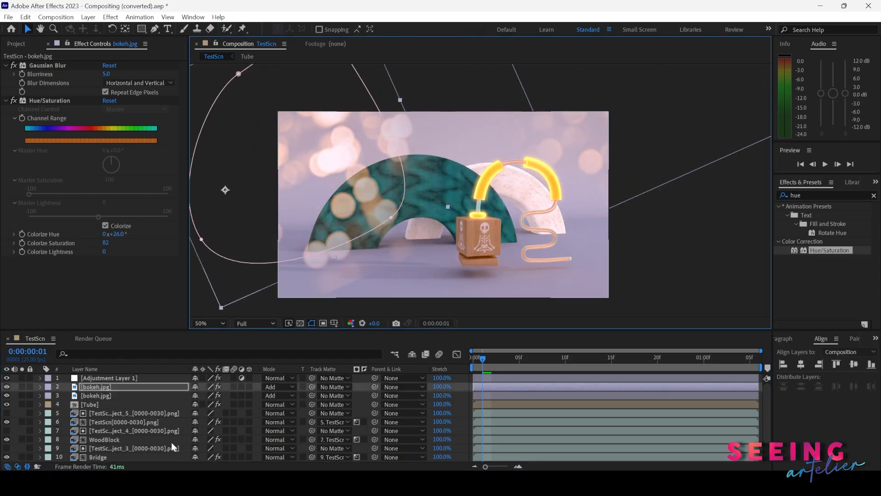
key("r")
left_click_drag(206, 395, 292, 392)
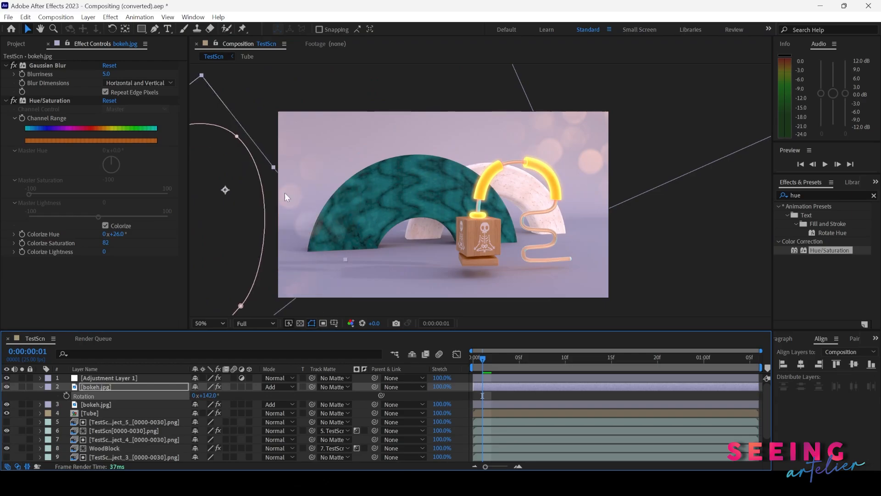
Step: Rotate the duplicate bokeh layer further, scale it to 186% and place it over the frame's left edge
left_click_drag(285, 195, 332, 107)
left_click_drag(205, 395, 227, 395)
left_click_drag(246, 124, 244, 180)
left_click_drag(316, 123, 301, 165)
key("s")
left_click_drag(207, 395, 105, 394)
left_click_drag(252, 160, 255, 192)
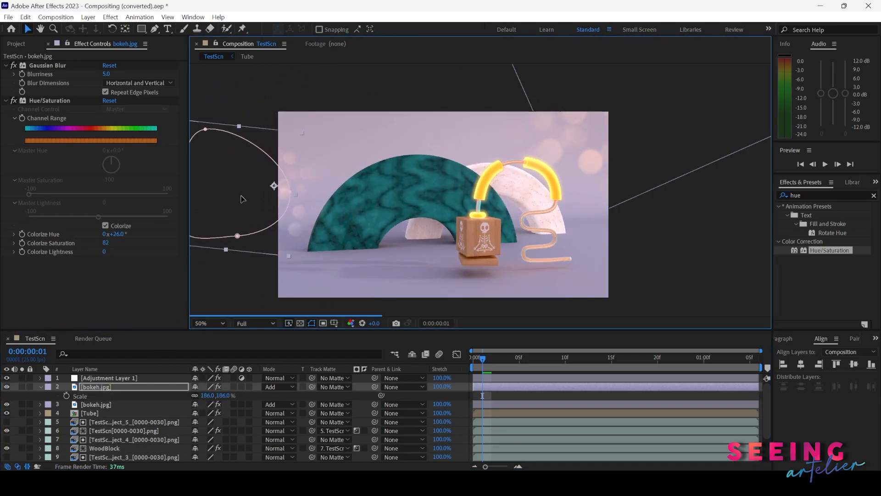
left_click_drag(236, 237, 220, 219)
left_click(41, 387)
Step: Start a new solid layer above Adjustment Layer 1 and set its color to black (000000)
left_click(109, 378)
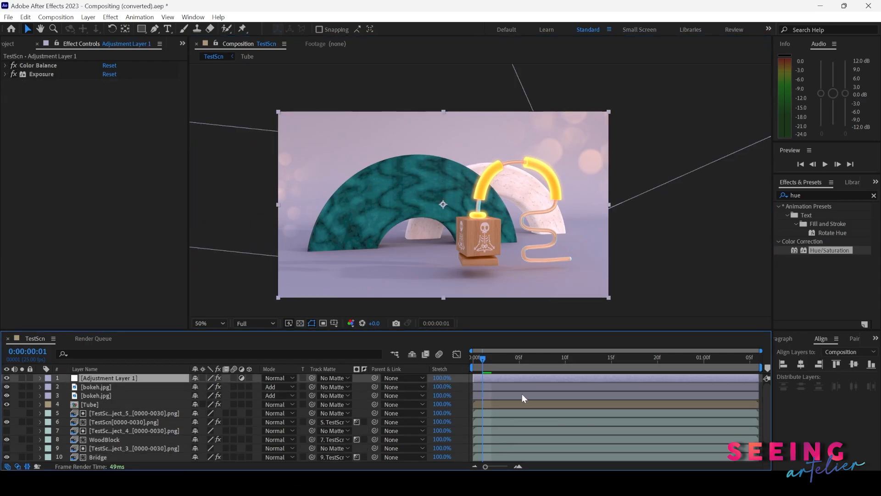
left_click(707, 293)
left_click(3, 43)
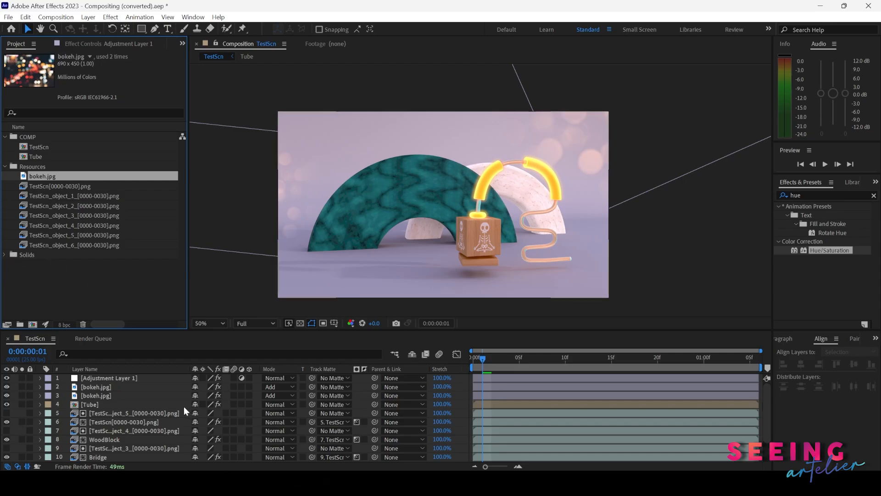
left_click(119, 379)
left_click(88, 17)
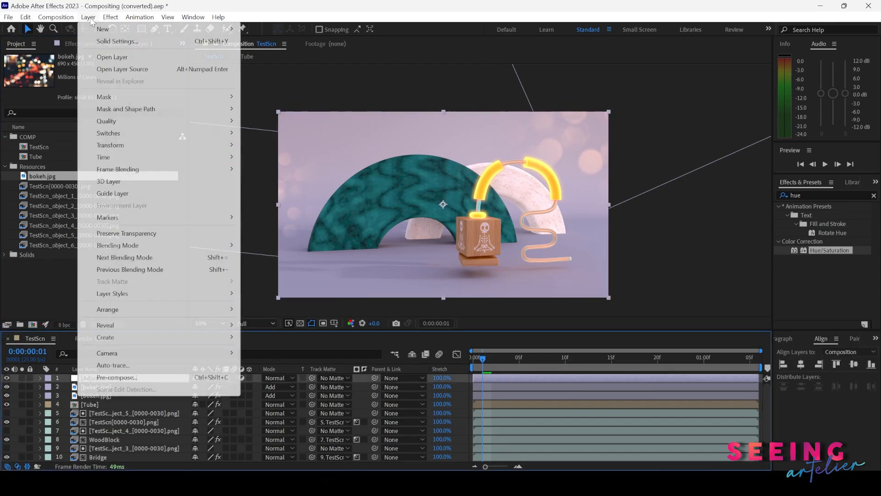
mouse_move(103, 33)
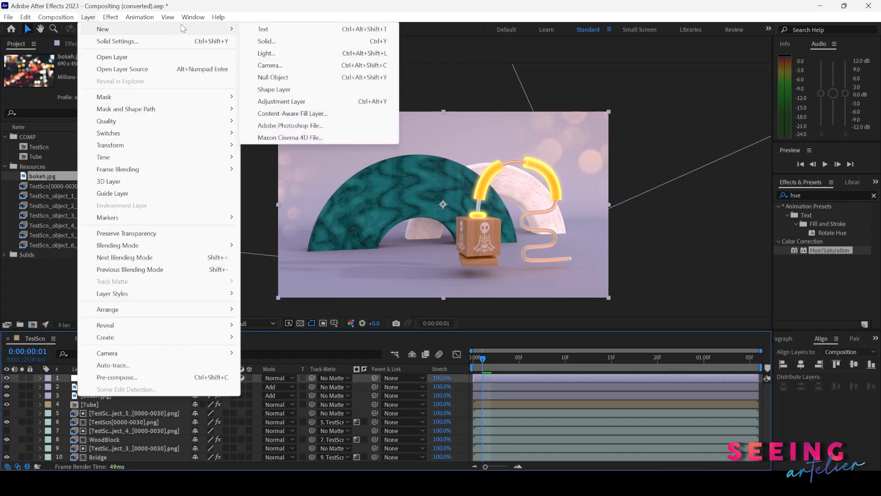
left_click(270, 43)
left_click(295, 234)
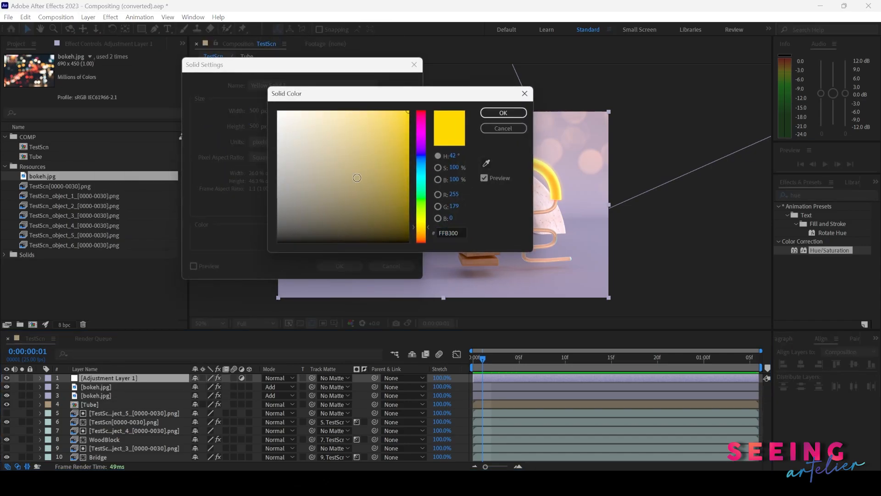
left_click(271, 236)
left_click_drag(271, 236, 263, 247)
left_click(501, 114)
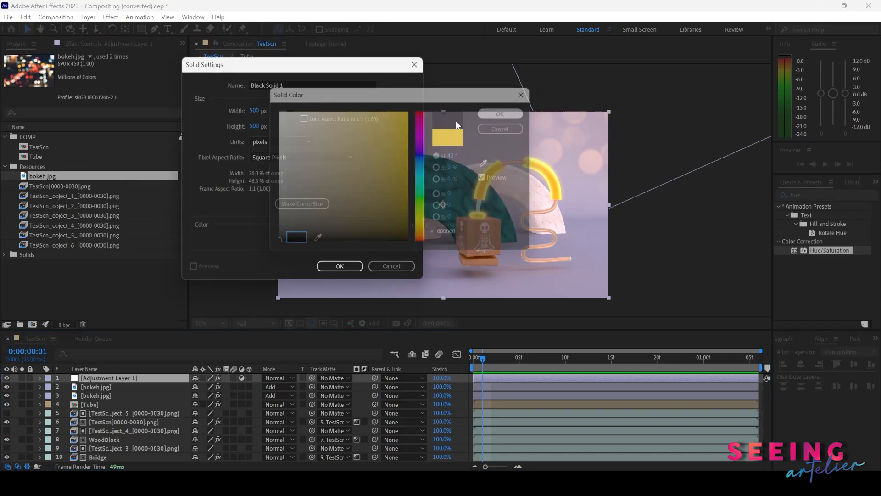
Step: Create the black solid at 1920 × 1080 px and place it directly beneath Adjustment Layer 1
left_click(266, 116)
type("1920")
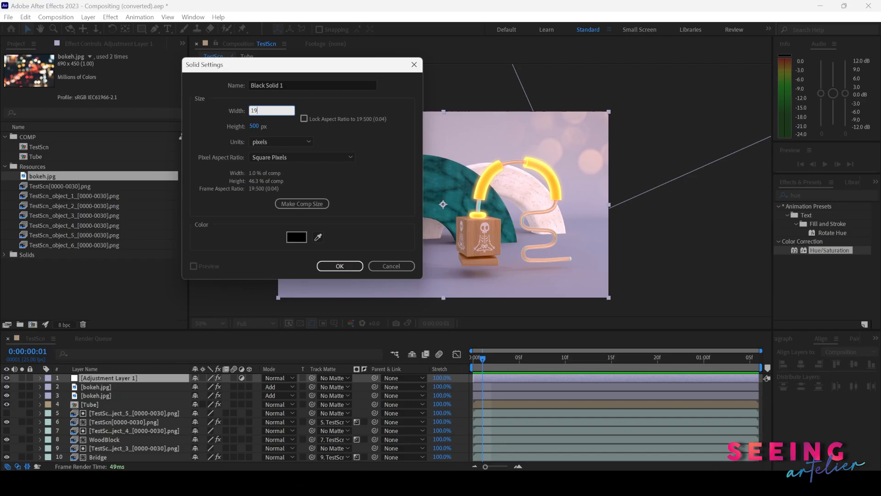
left_click(257, 126)
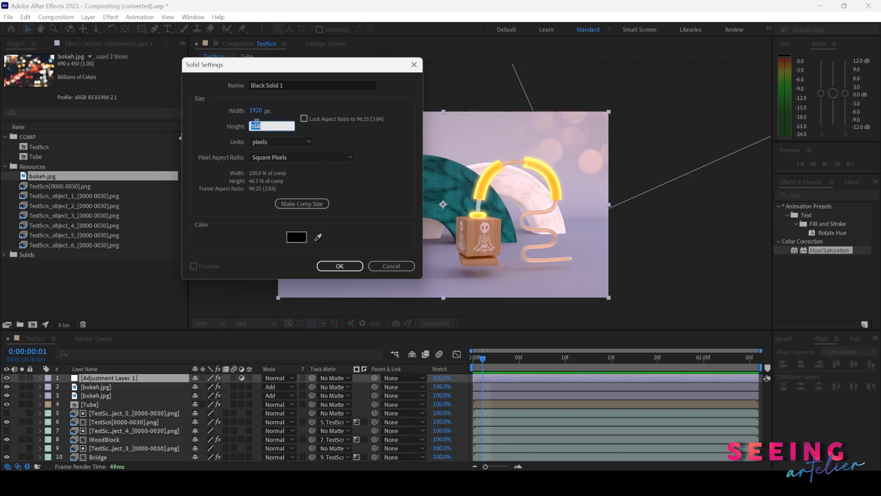
type("1080")
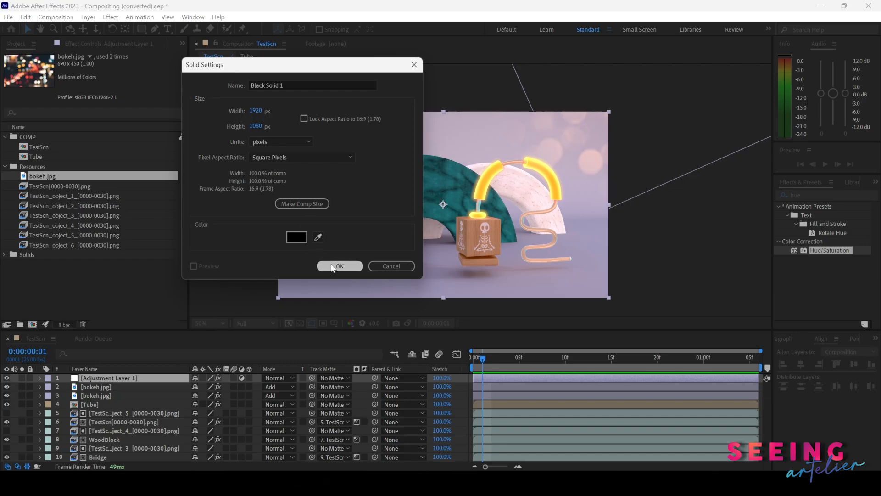
left_click(337, 266)
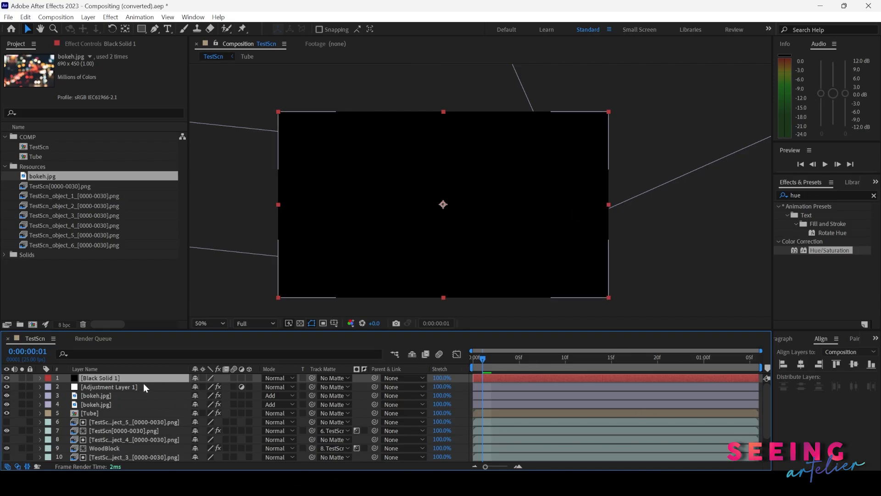
left_click_drag(129, 389, 129, 391)
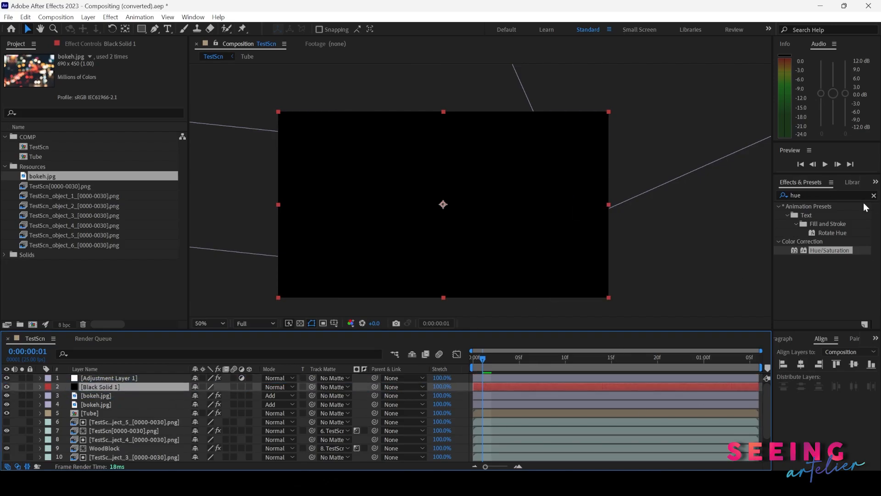
Step: Find the Lens Flare effect and apply it to the black solid layer
left_click(806, 195)
type("fi")
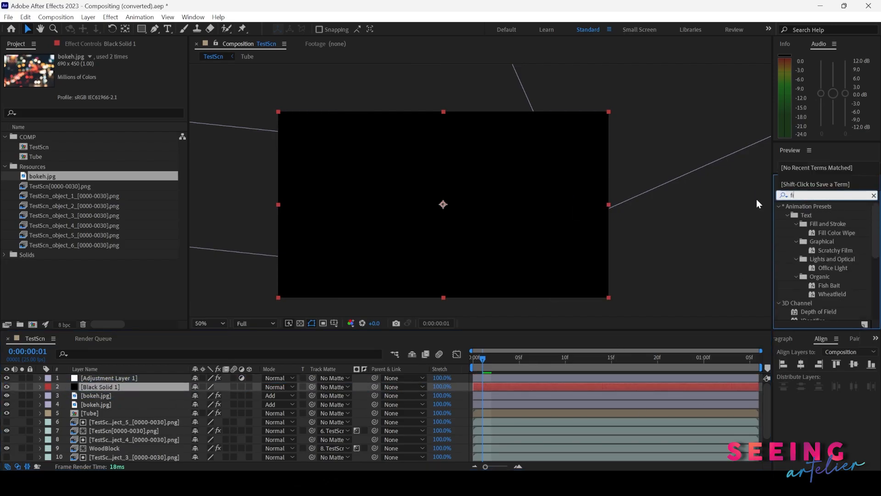
key("BackSpace")
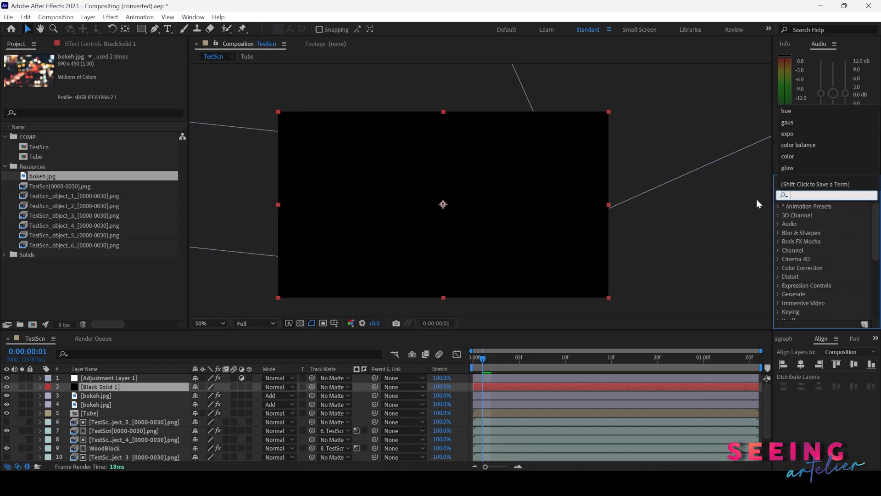
type("lens")
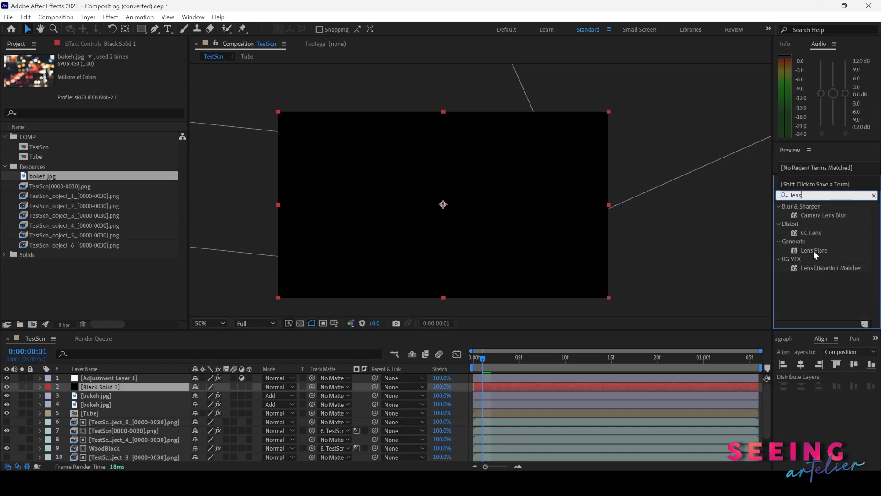
left_click_drag(812, 249, 552, 392)
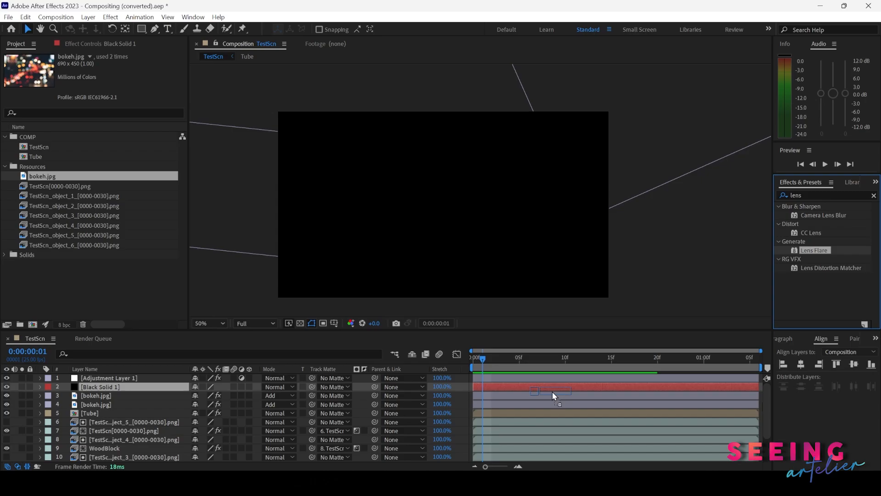
Step: Rename the black solid layer as Lensflare
left_click(124, 387)
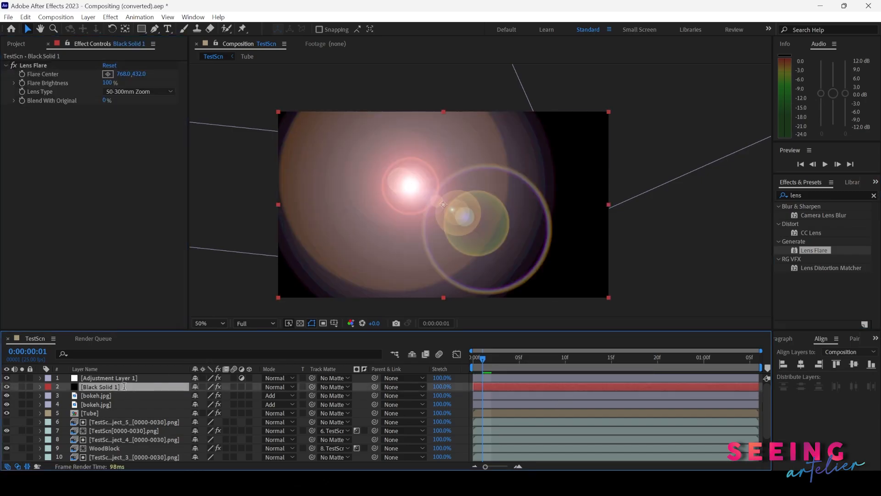
key("Return")
type("Len")
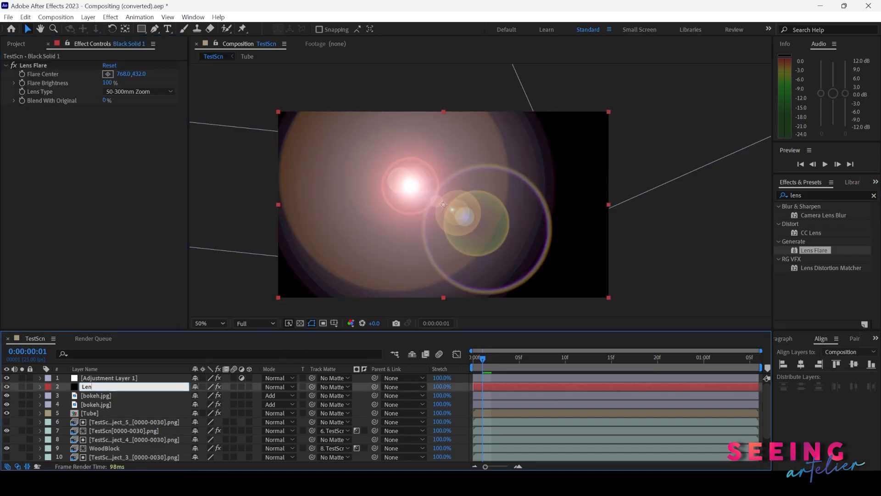
type("sflare")
key("Return")
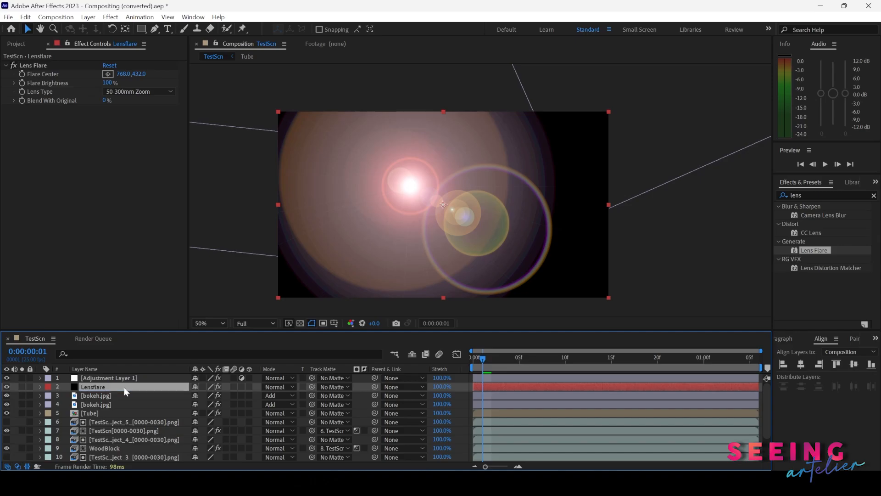
Step: Place the flare center just outside the frame's upper-right corner, at about 2088, -86
left_click(107, 74)
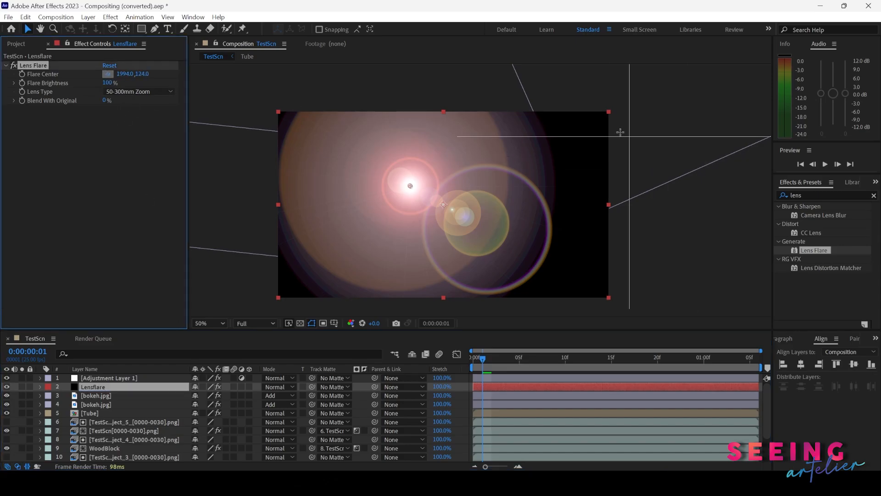
left_click(622, 132)
left_click_drag(626, 119, 637, 96)
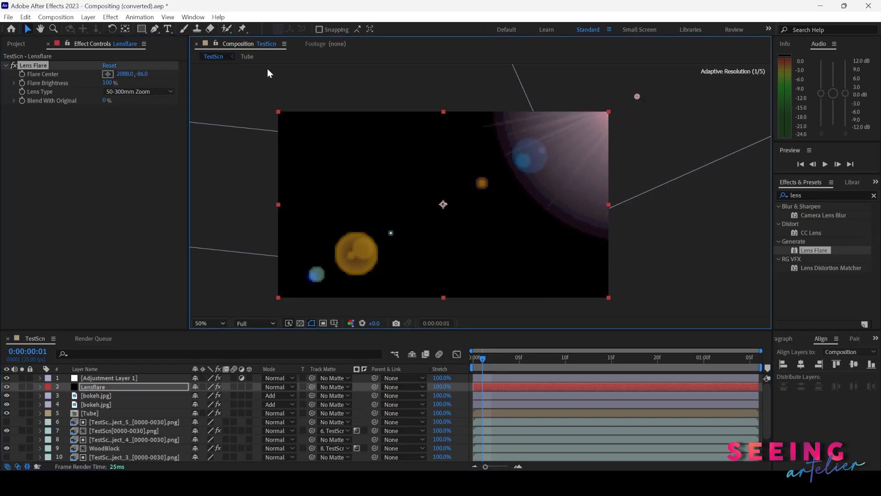
Step: Compare the 35mm Prime, 105mm Prime and 50-300mm Zoom lens types and set the flare to 35mm Prime
left_click(137, 92)
left_click(138, 116)
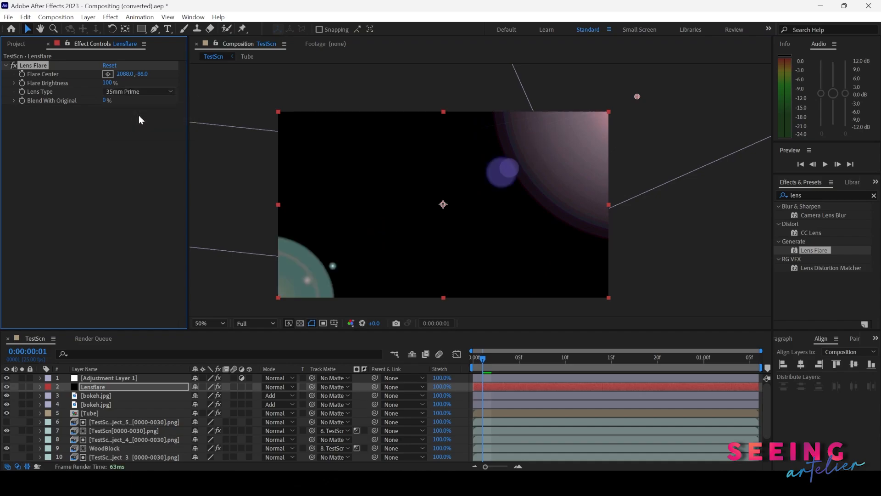
left_click(153, 92)
left_click(154, 126)
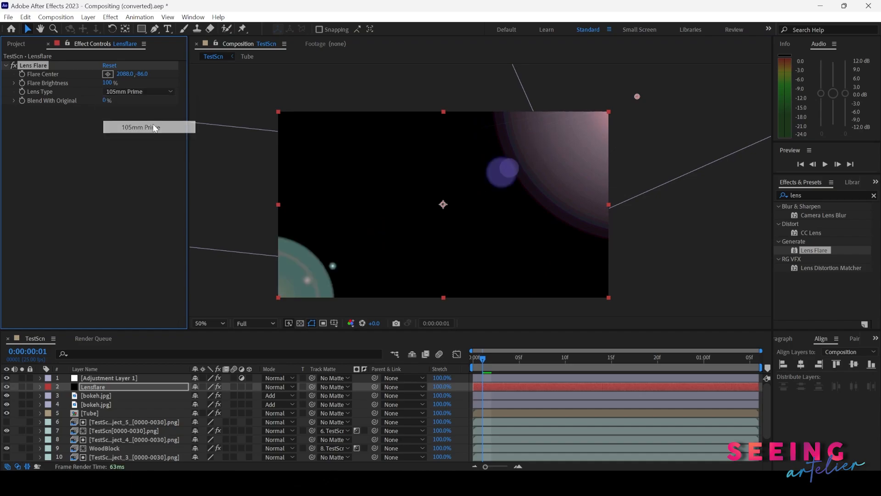
left_click(156, 92)
left_click(114, 101)
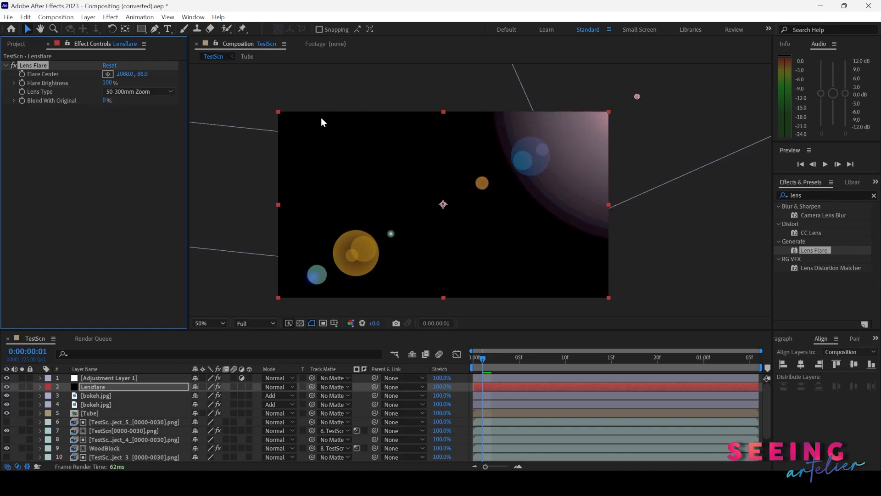
left_click(138, 92)
left_click(137, 113)
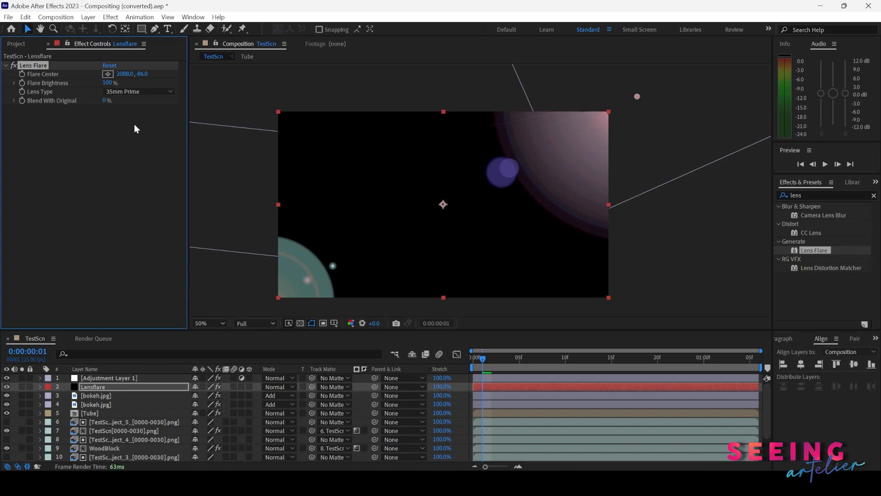
Step: Set the Lensflare layer's blending mode to Screen
left_click(143, 386)
left_click(275, 387)
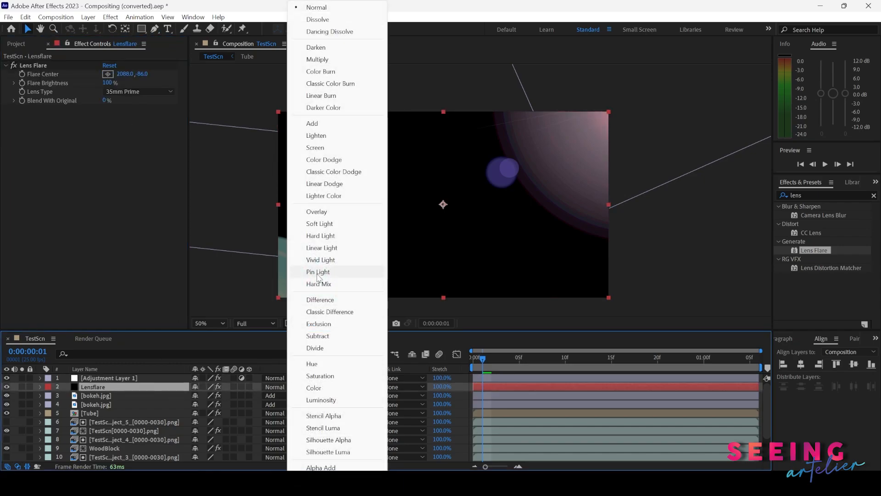
left_click(327, 147)
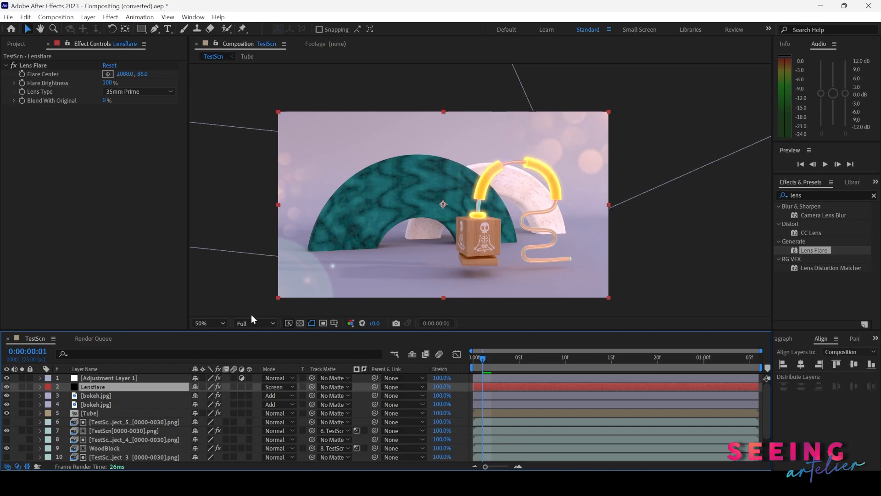
Step: Move the flare center closer to the frame at 2066, -24 and raise the flare brightness to 131%
left_click(33, 65)
left_click_drag(640, 90, 626, 117)
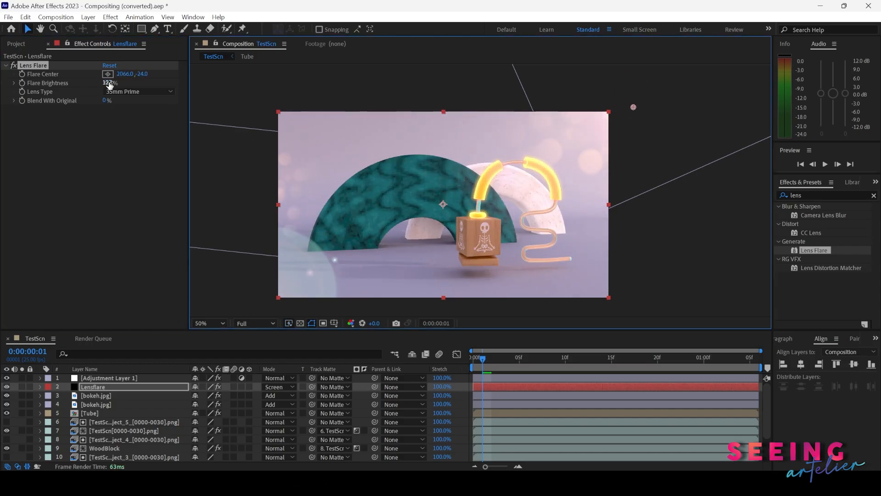
mouse_move(109, 85)
left_mouse_down()
mouse_move(116, 85)
mouse_move(104, 83)
left_mouse_up()
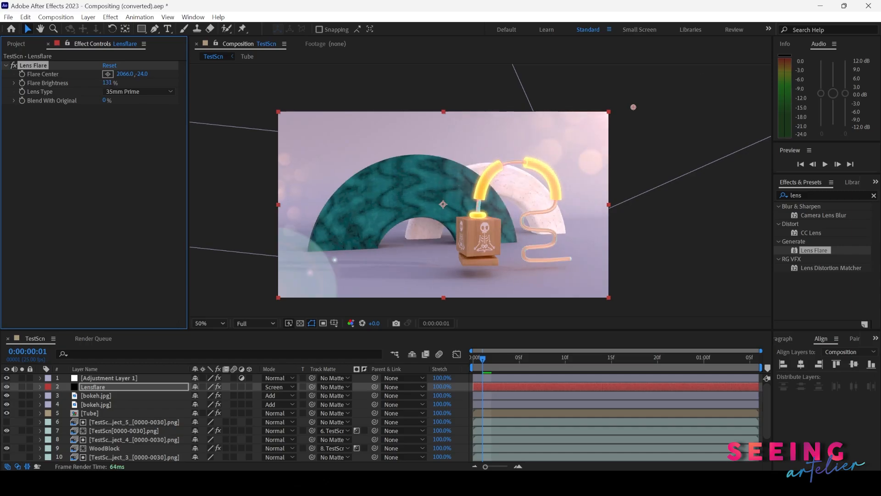
Step: Apply Hue/Saturation to the Lensflare layer and colorize it with hue +21° and saturation 51
double_click(805, 195)
type("hue")
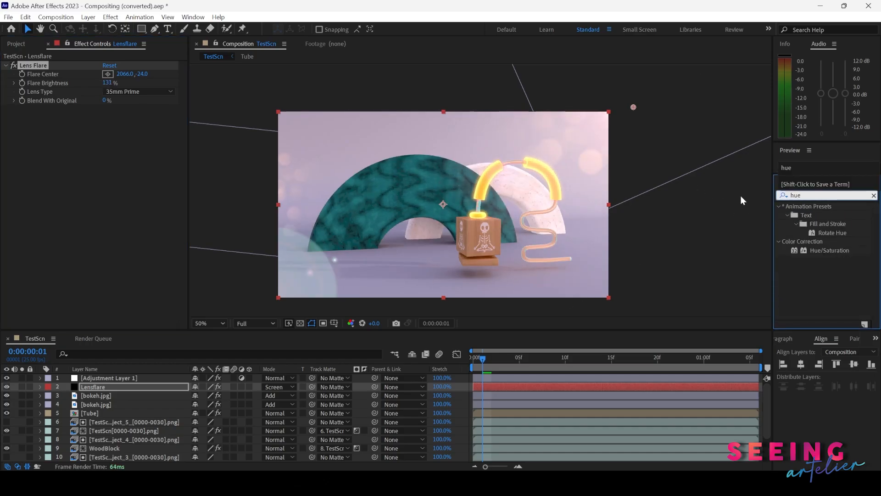
left_click_drag(825, 248, 127, 168)
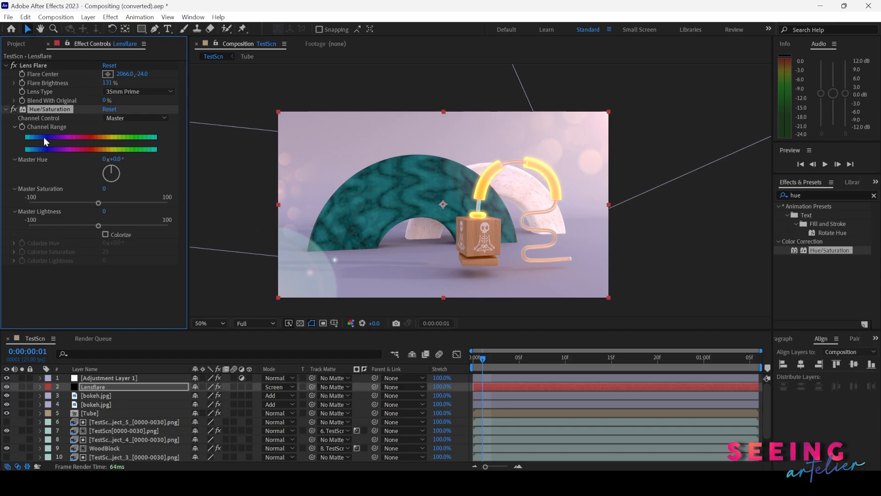
left_click(105, 233)
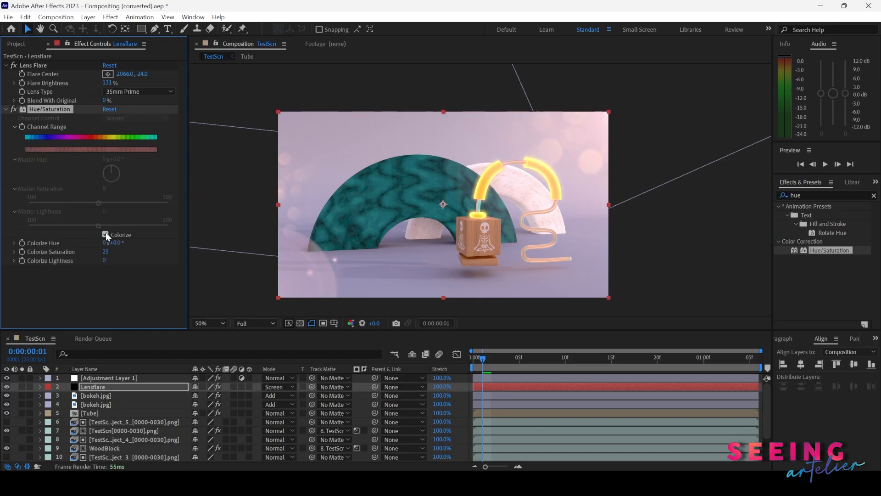
left_click_drag(119, 244, 128, 243)
left_click_drag(106, 253, 117, 253)
Step: Recolor the Bridge layer to dark red by setting its master hue to -21° and master saturation to 16
scroll(158, 425, "down", 2)
left_click(100, 430)
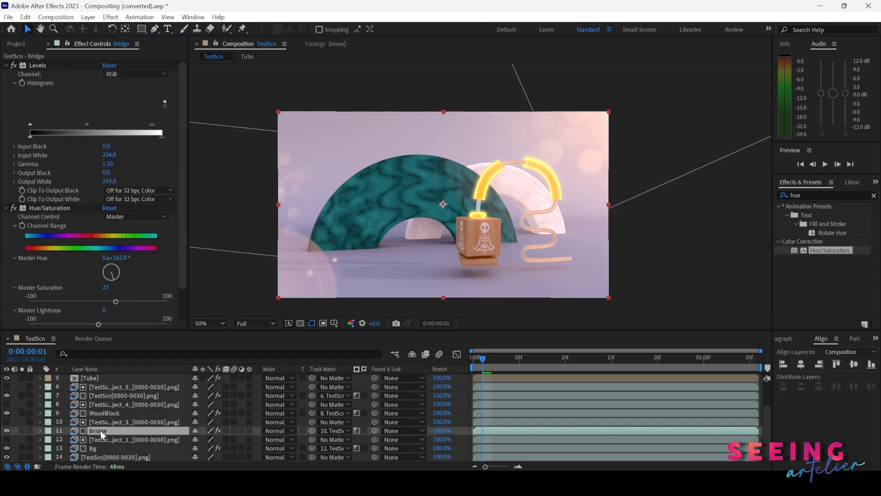
scroll(152, 261, "down", 2)
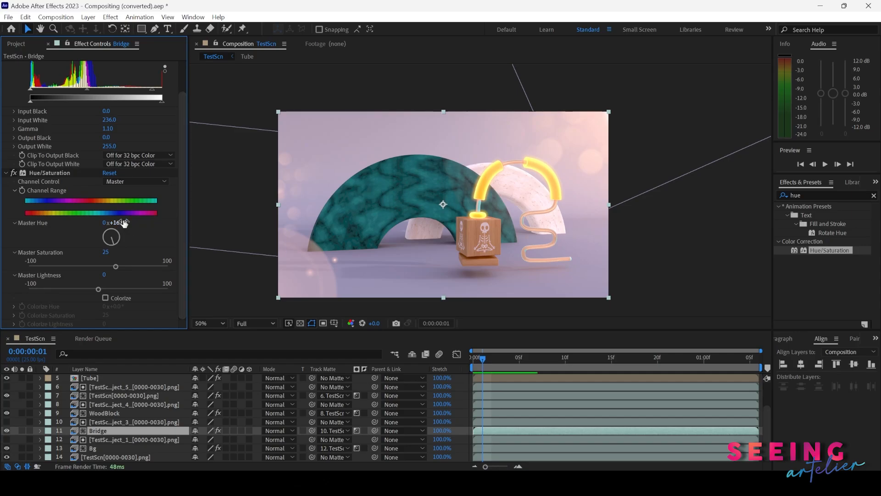
left_click_drag(122, 225, 29, 226)
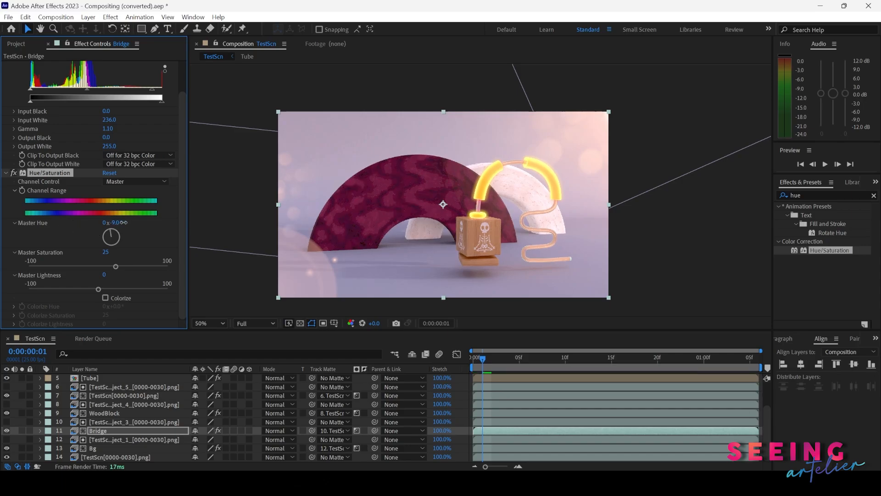
left_click_drag(118, 223, 115, 223)
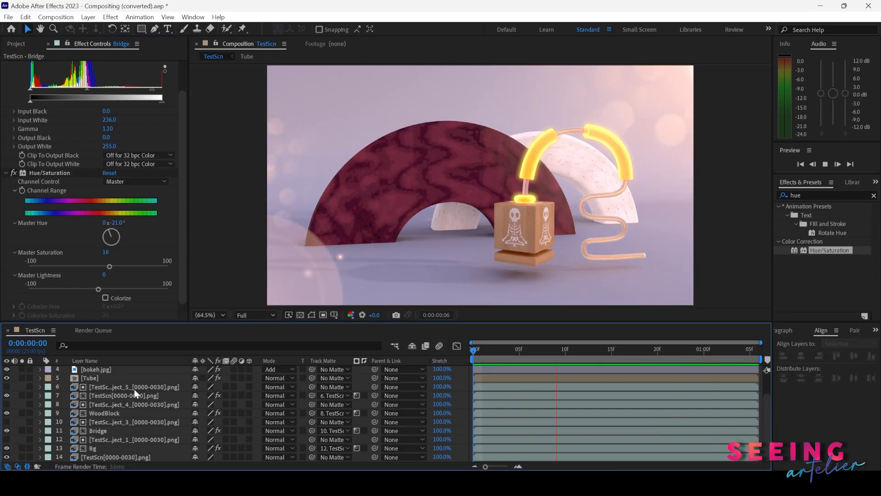
Step: Review the Lensflare layer's settings and check the composite at the first frame and frame 5
scroll(110, 372, "up", 3)
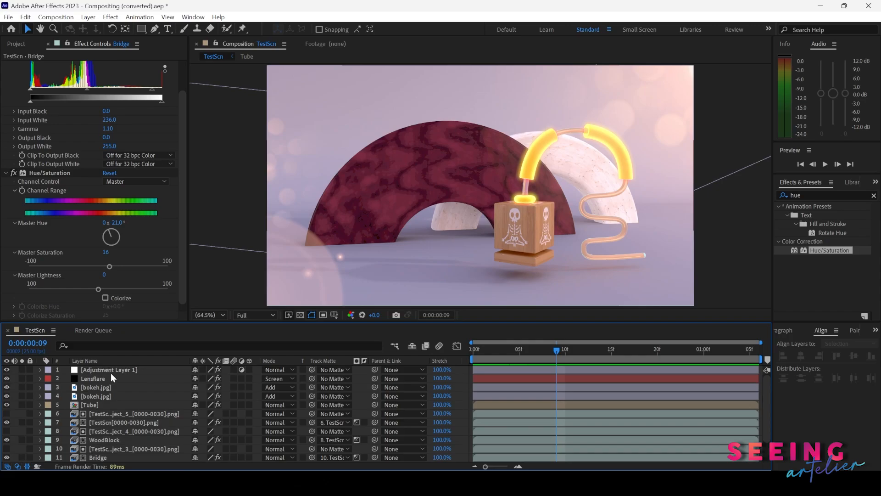
left_click(108, 378)
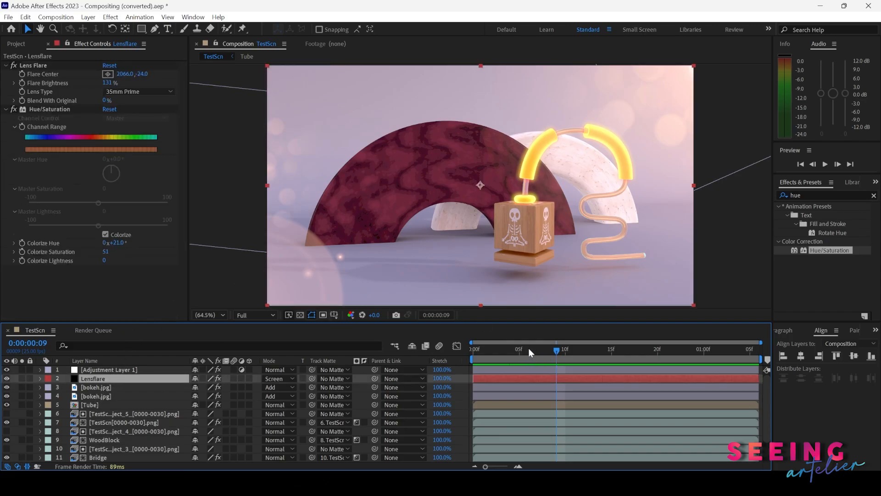
left_click_drag(529, 348, 462, 351)
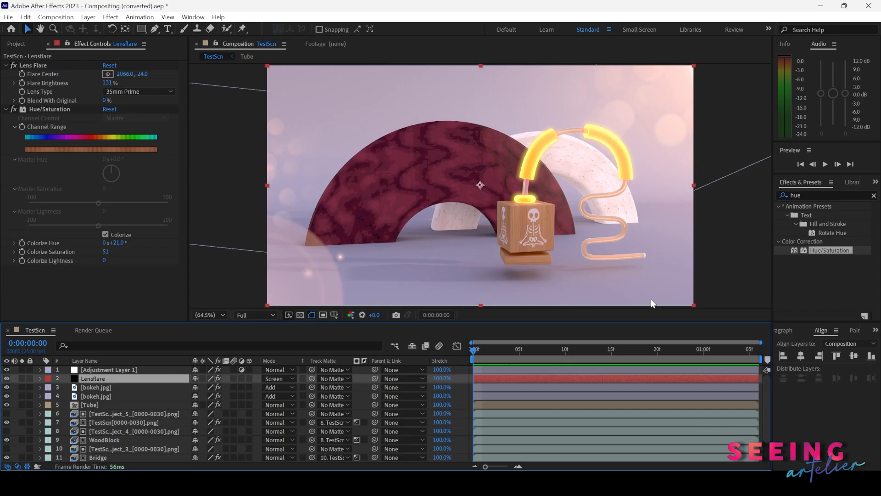
left_click(517, 354)
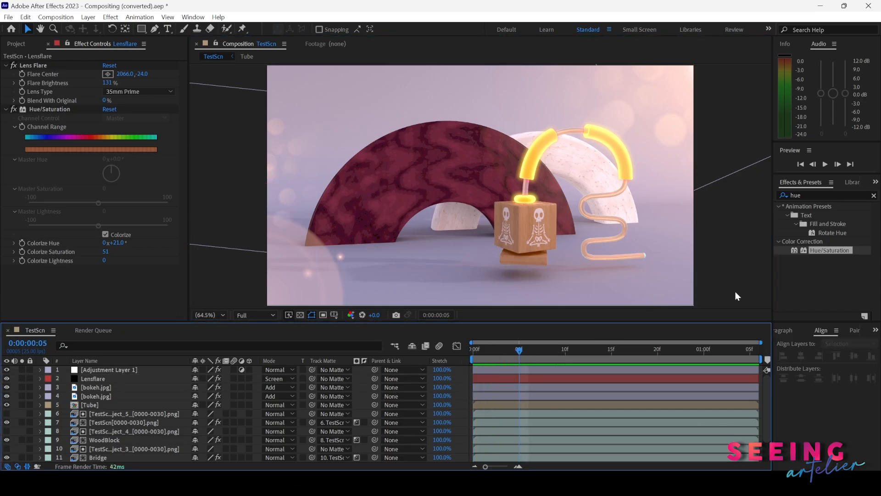